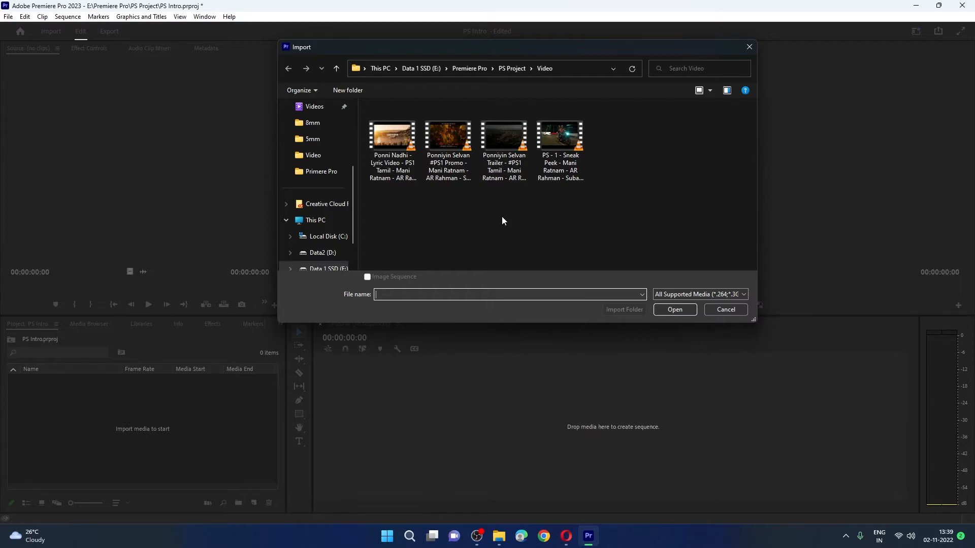
Step: Import all four Ponniyin Selvan video files from the Video folder into the project
left_click(508, 159)
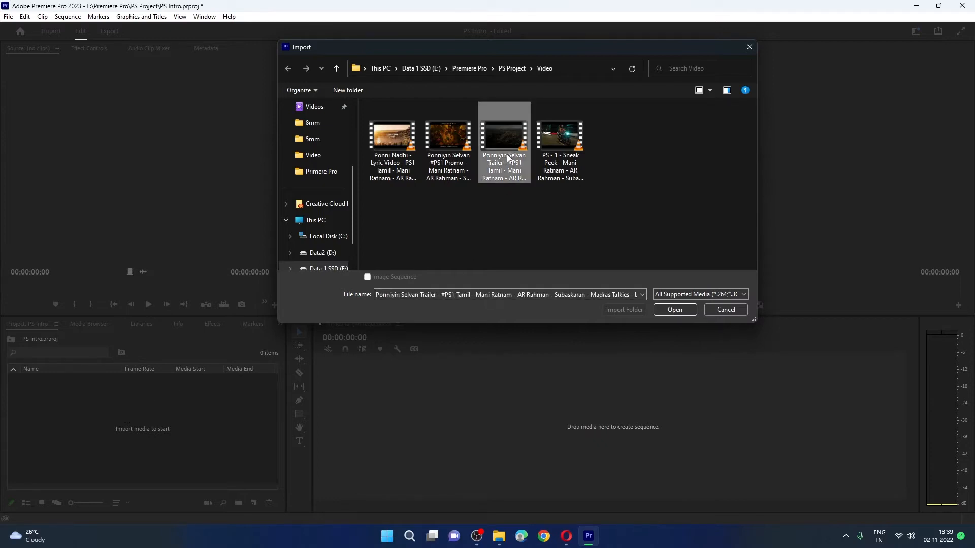
left_click(404, 150, "ctrl")
left_click(413, 203)
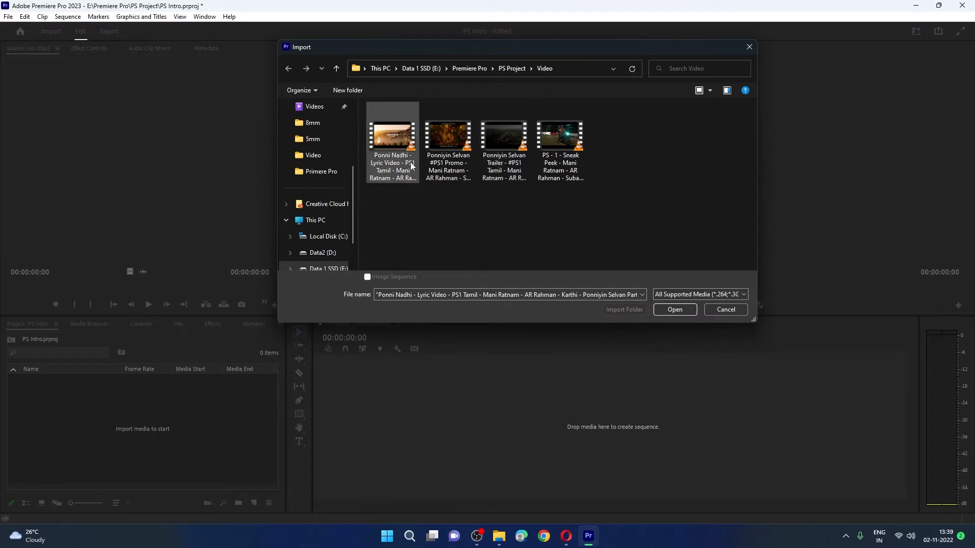
left_click(398, 152)
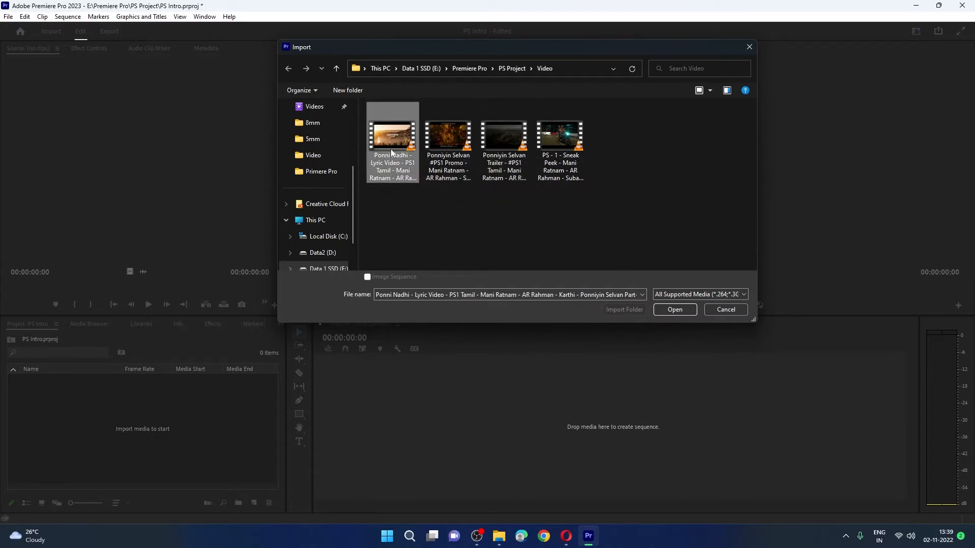
left_click(551, 142, "shift")
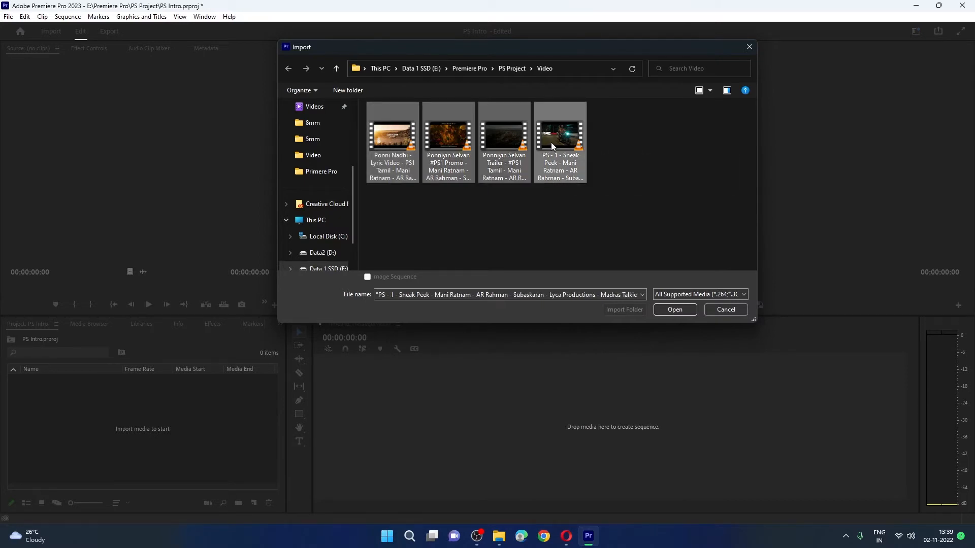
left_click(675, 310)
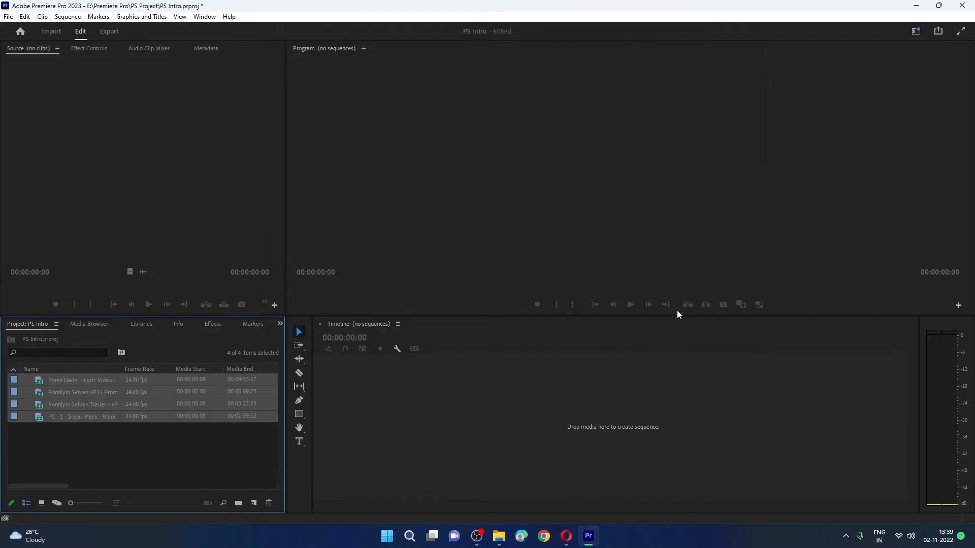
left_click(217, 459)
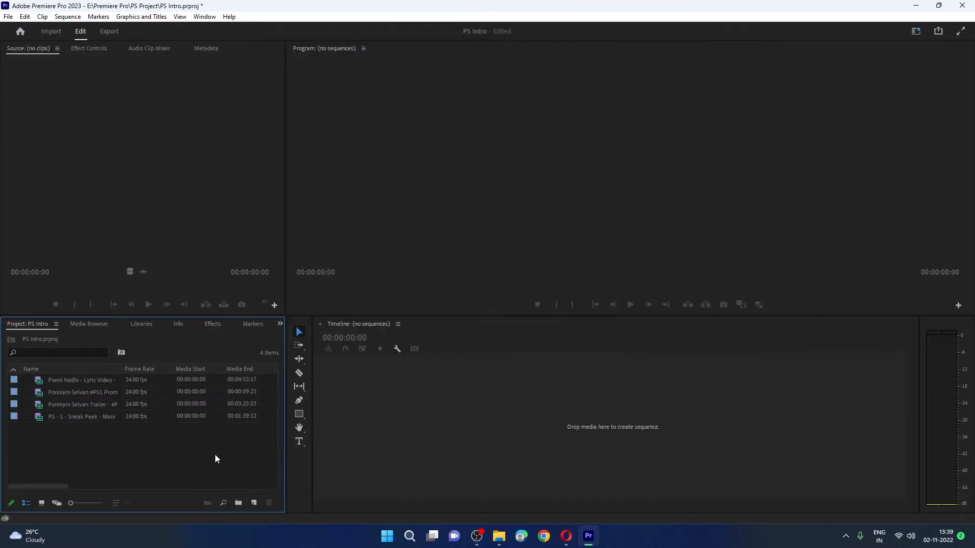
Step: Examine the imported clips' frame rate, media start and end, video info and audio info
left_click_drag(50, 442, 91, 386)
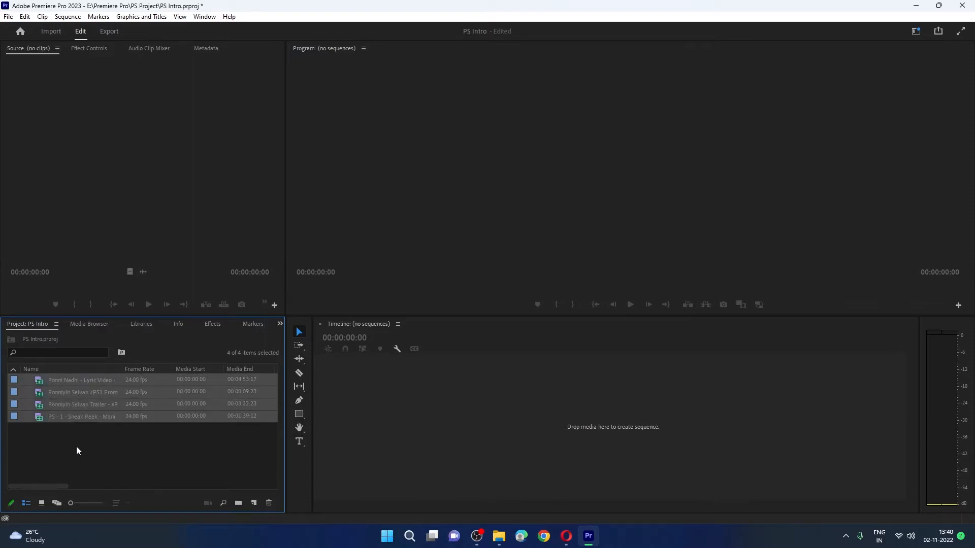
left_click(71, 458)
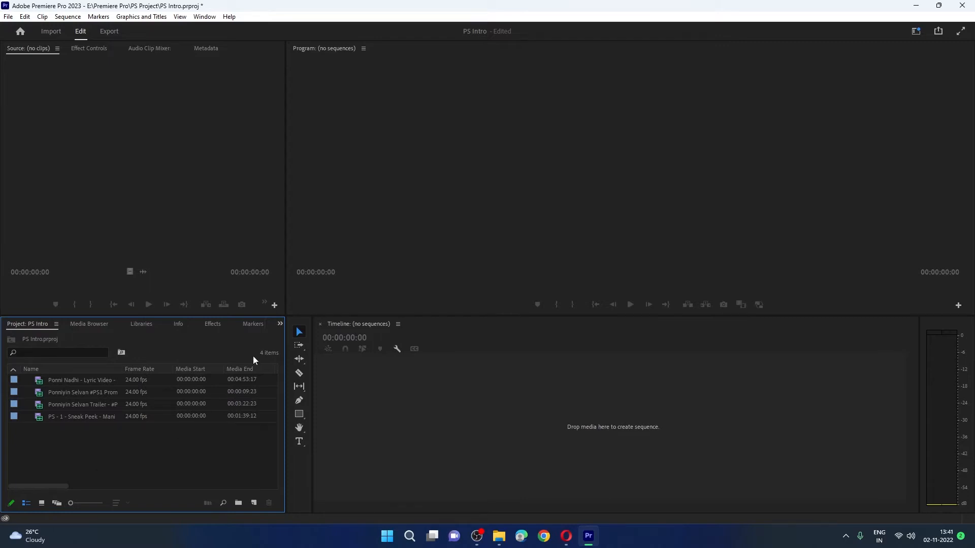
left_click_drag(49, 488, 169, 486)
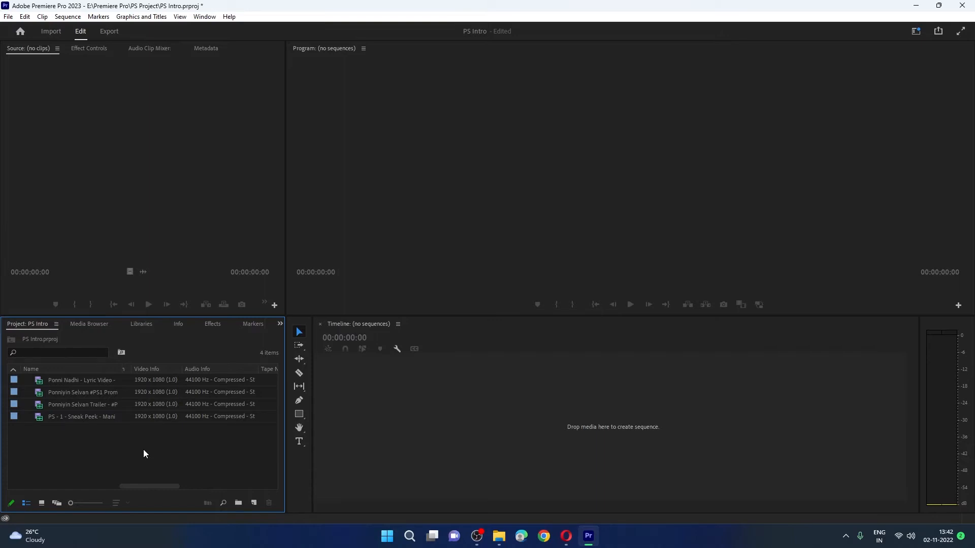
left_click_drag(93, 432, 173, 463)
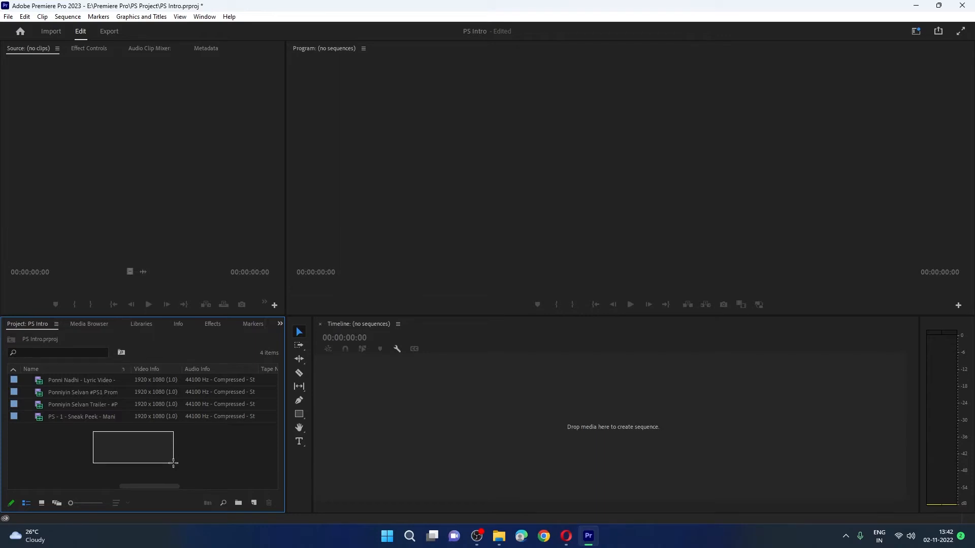
left_click_drag(174, 463, 174, 464)
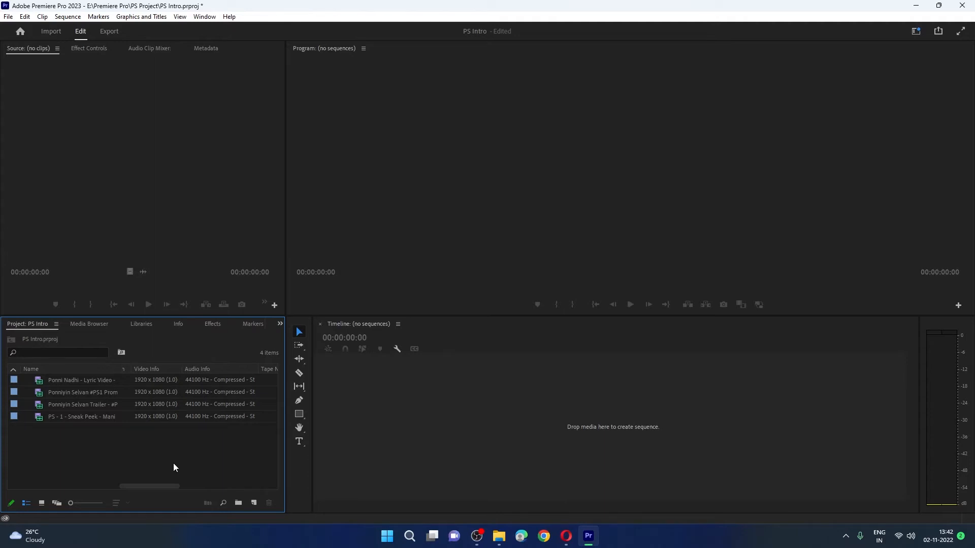
left_click_drag(87, 437, 164, 467)
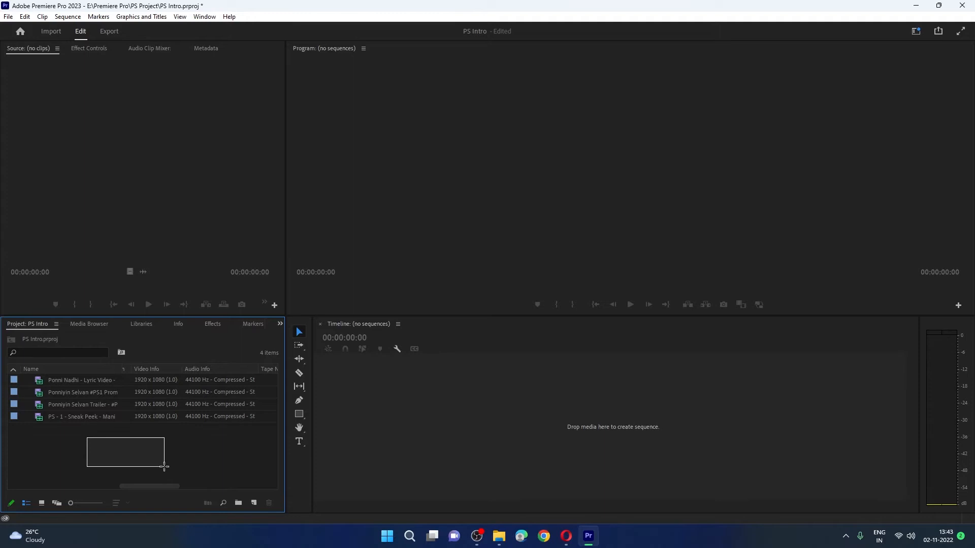
left_click_drag(164, 466, 45, 484)
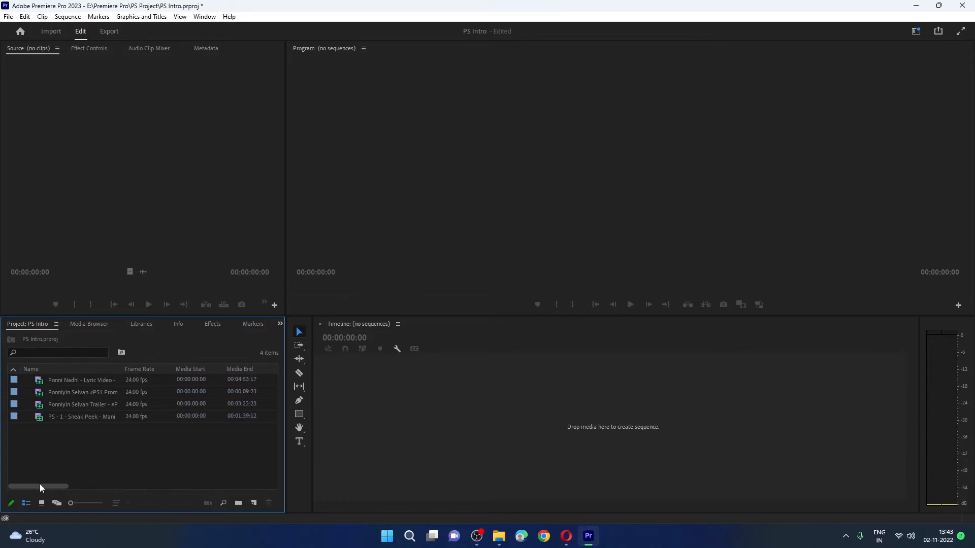
Step: Create a sequence from the Ponniyin Selvan Trailer clip and move the playhead to 00:00:10:16
left_click(84, 382)
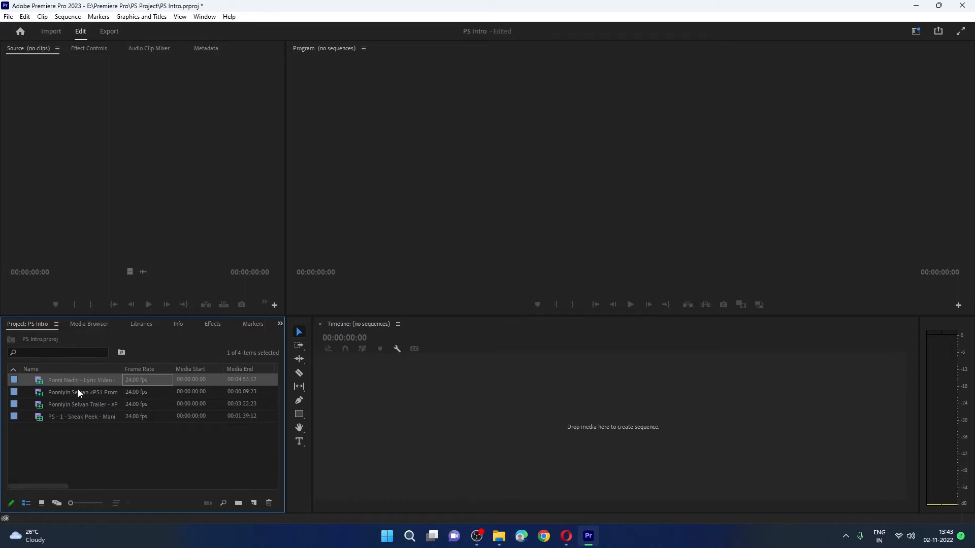
left_click(78, 393)
left_click(77, 403)
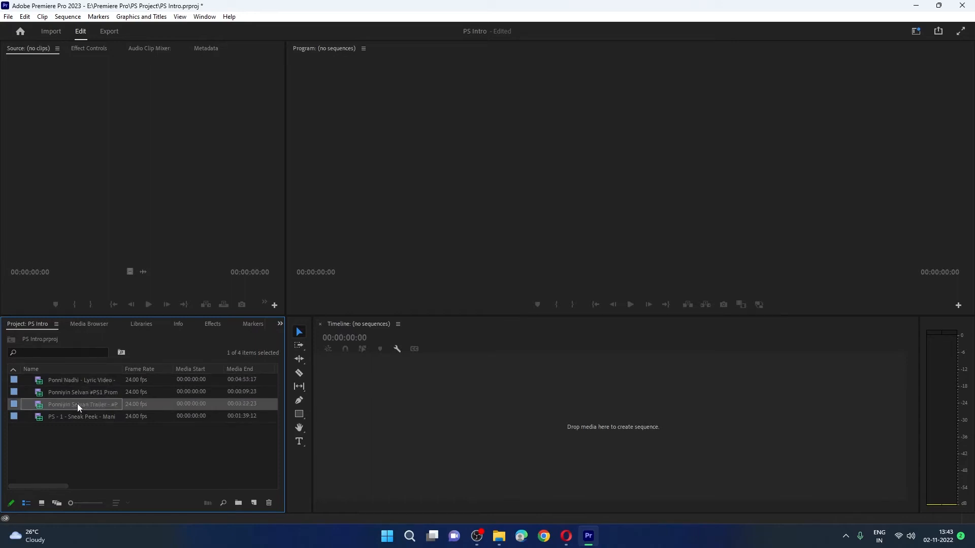
left_click_drag(77, 403, 376, 408)
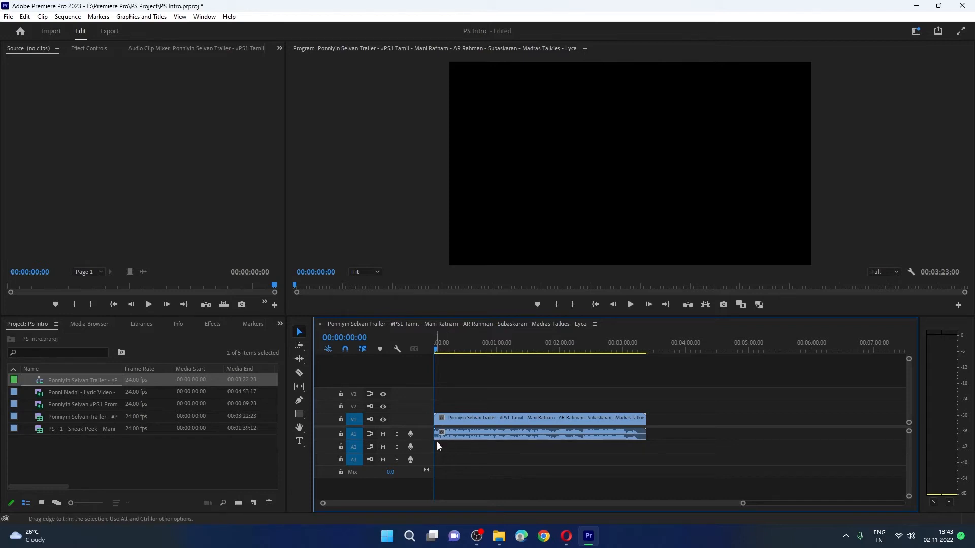
left_click(463, 432)
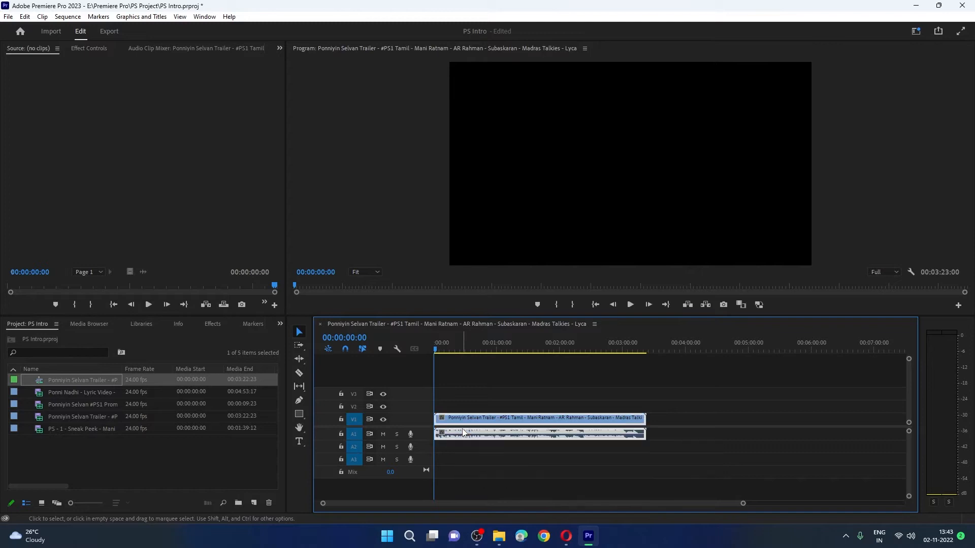
left_click(439, 349)
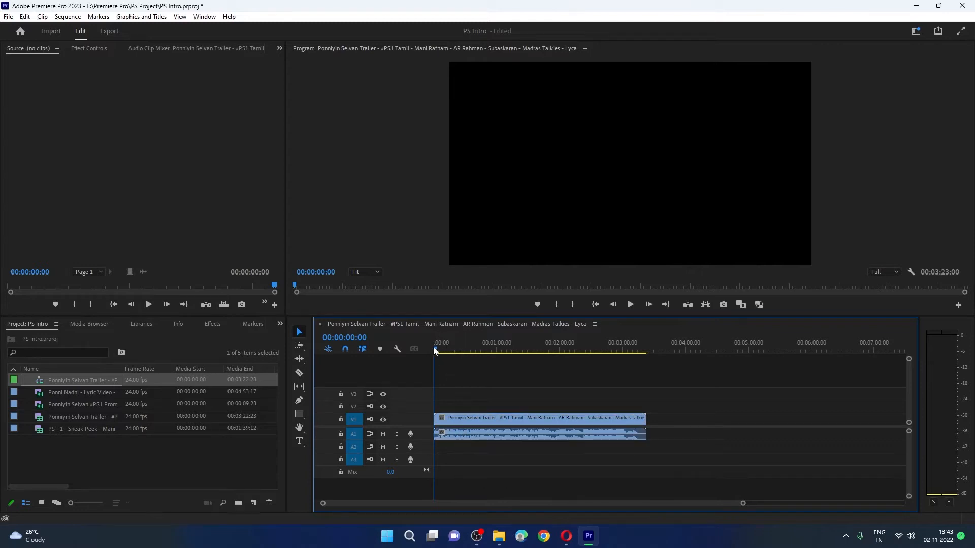
left_click_drag(442, 351, 445, 356)
Step: Examine the trailer clip along the timeline at closer and wider zoom levels
scroll(458, 437, "up", 6)
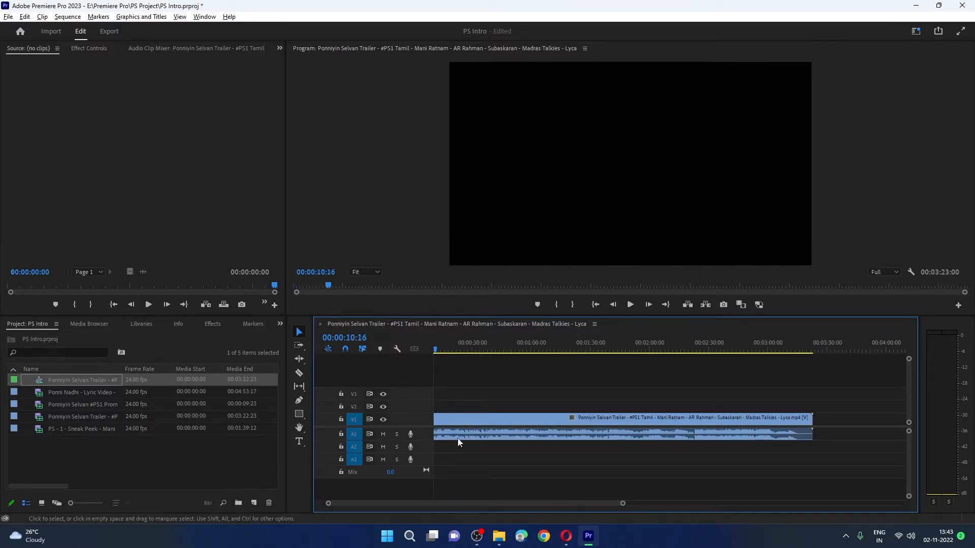
scroll(458, 438, "up", 2)
left_click_drag(453, 503, 414, 503)
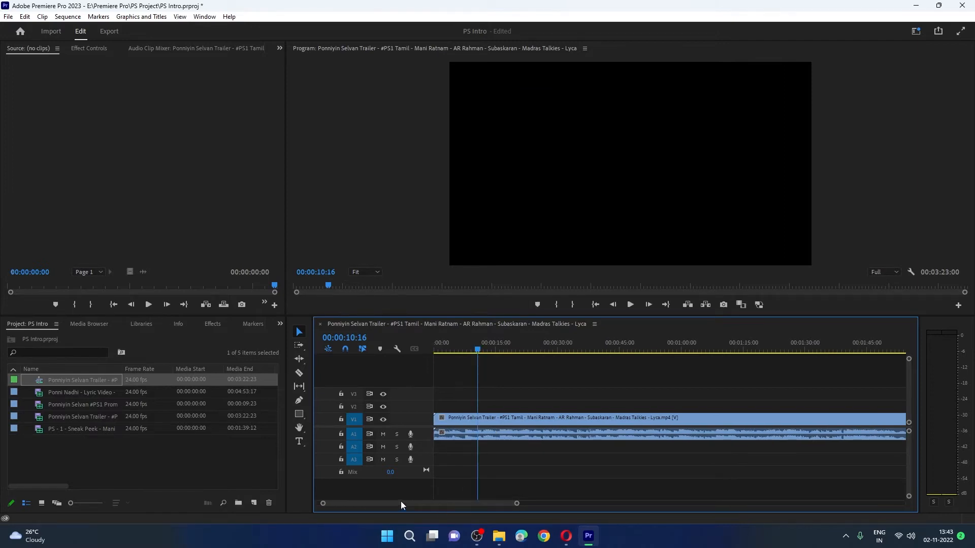
key("minus")
key("minus")
key("minus")
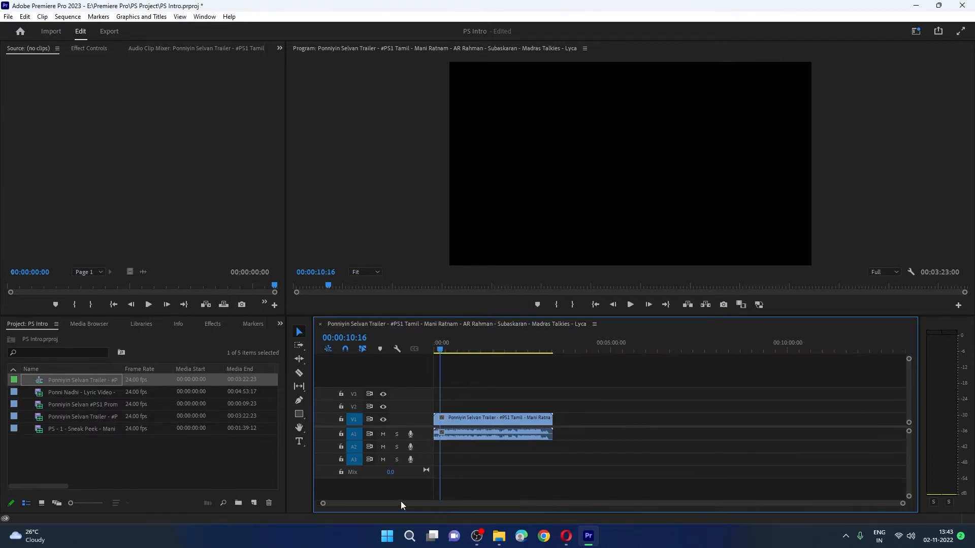
key("equal")
key("equal")
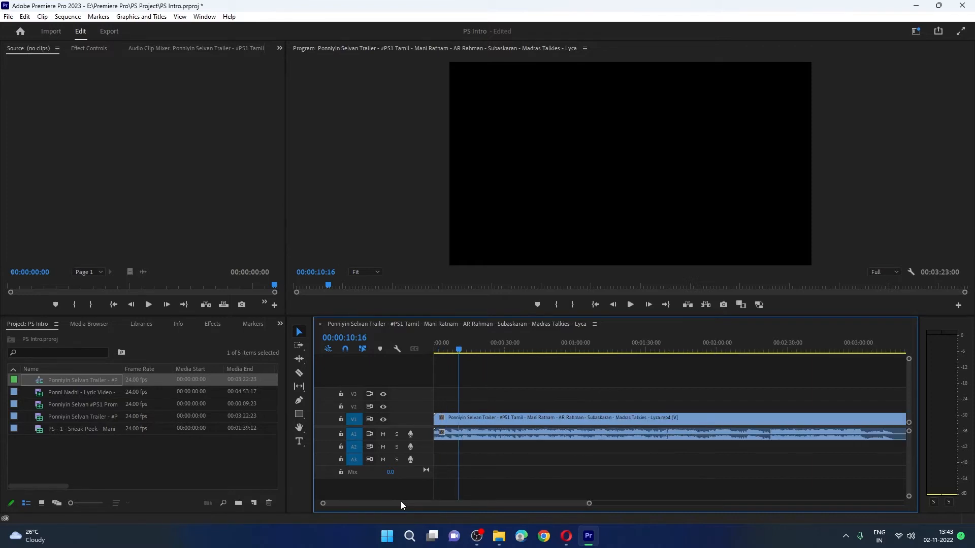
key("minus")
key("minus")
key("equal")
key("equal")
key("minus")
key("minus")
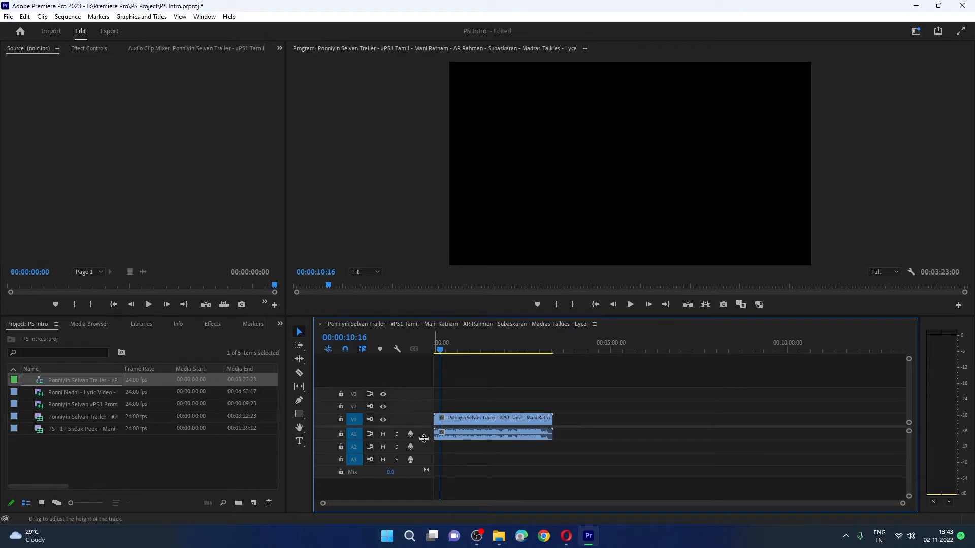
Step: Enlarge the A1 audio track to inspect the trailer's waveform up close, and shrink the track back down
left_click_drag(424, 453, 426, 478)
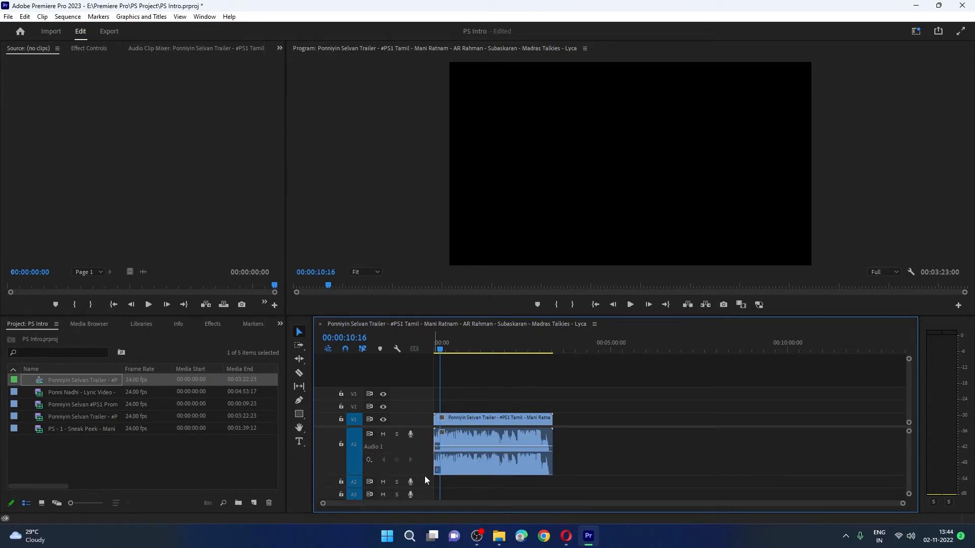
key("equal")
key("equal")
key("equal")
key("equal")
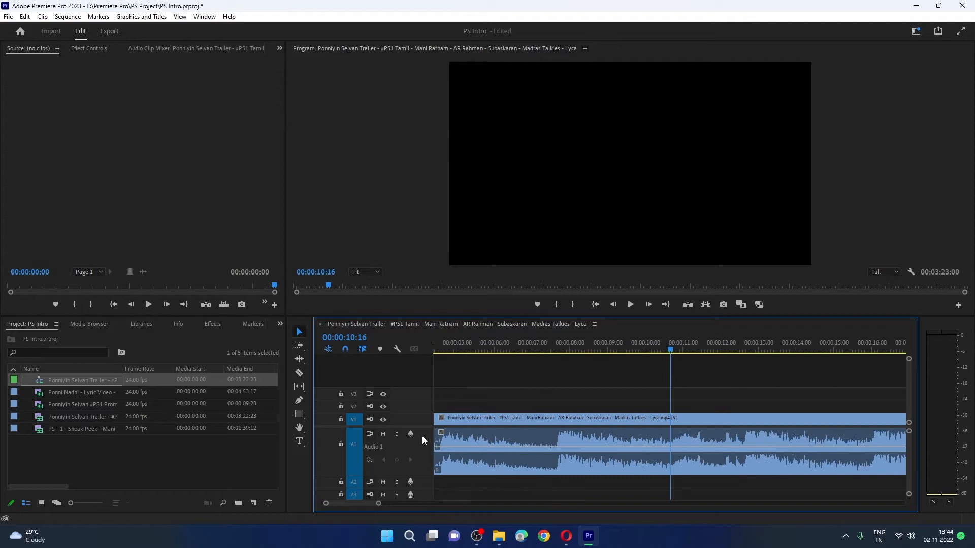
key("minus")
key("minus")
key("minus")
key("minus")
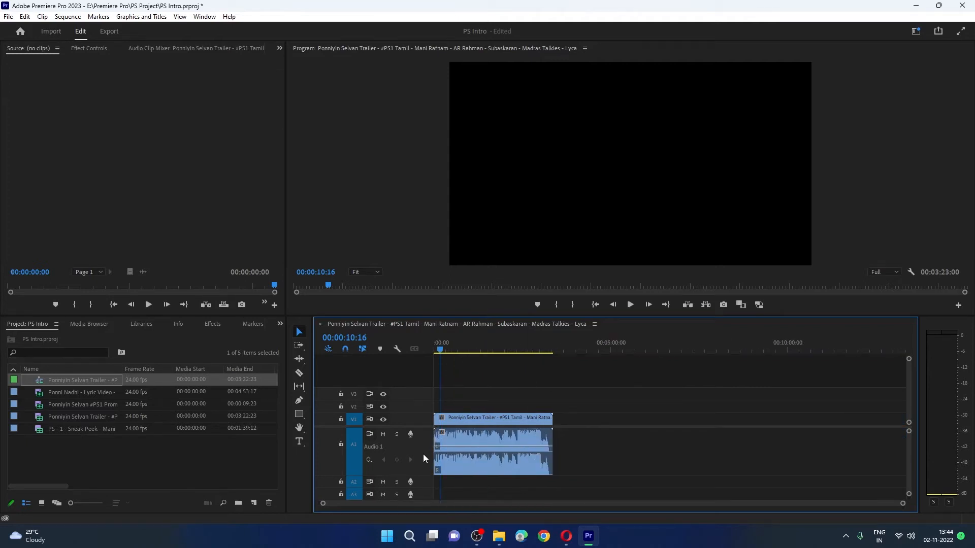
left_click_drag(425, 473, 425, 446)
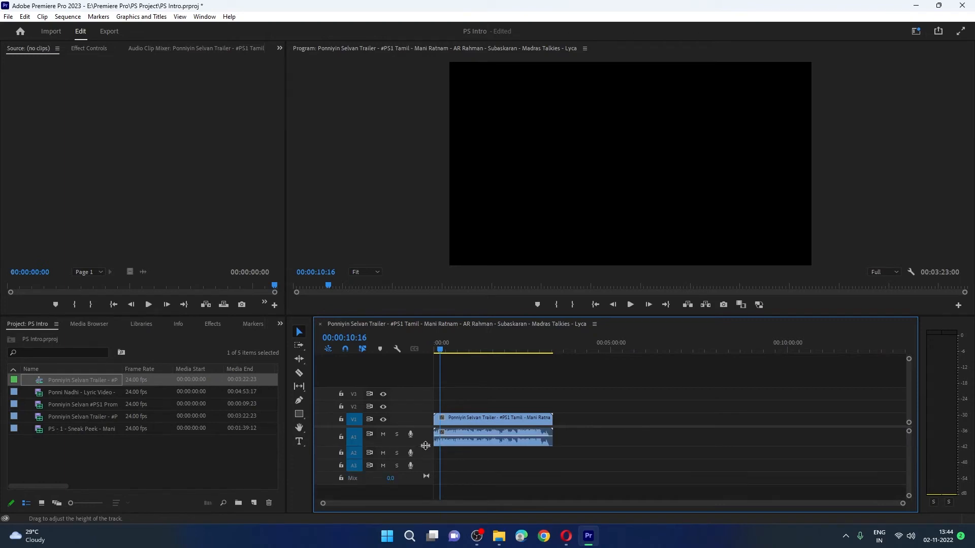
left_click_drag(423, 445, 424, 443)
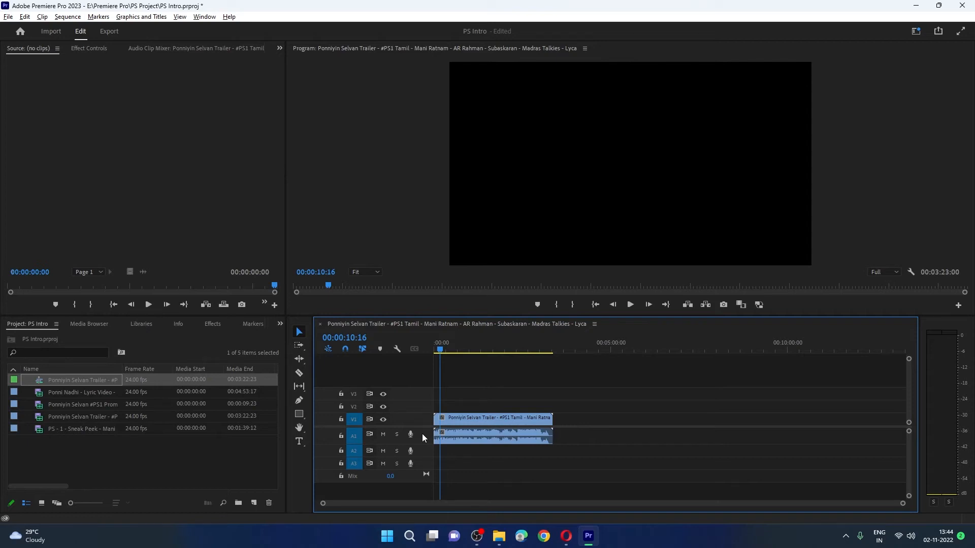
Step: Try several heights for the A1 audio track and leave it expanded with a large stereo waveform
scroll(422, 434, "up", 4)
scroll(422, 434, "up", 3)
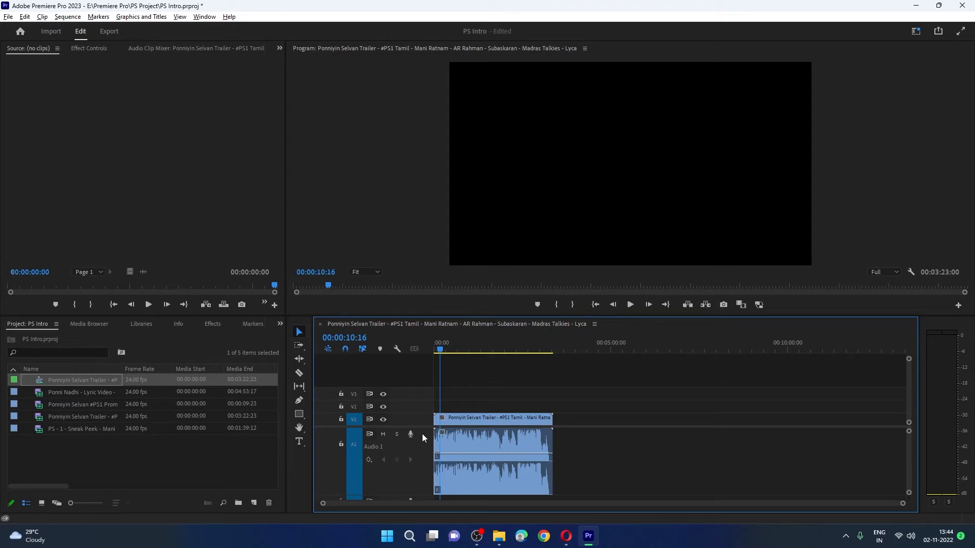
scroll(422, 433, "down", 5)
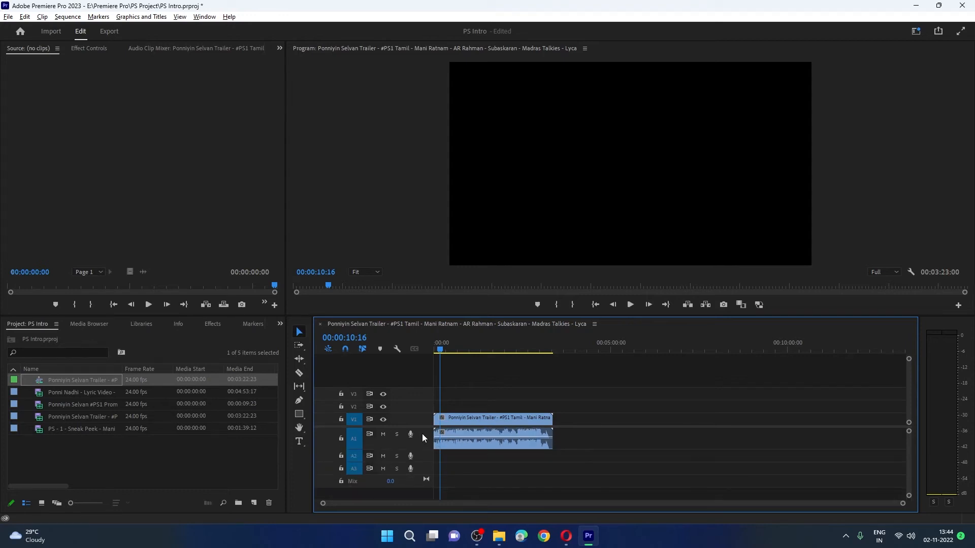
scroll(422, 437, "down", 1)
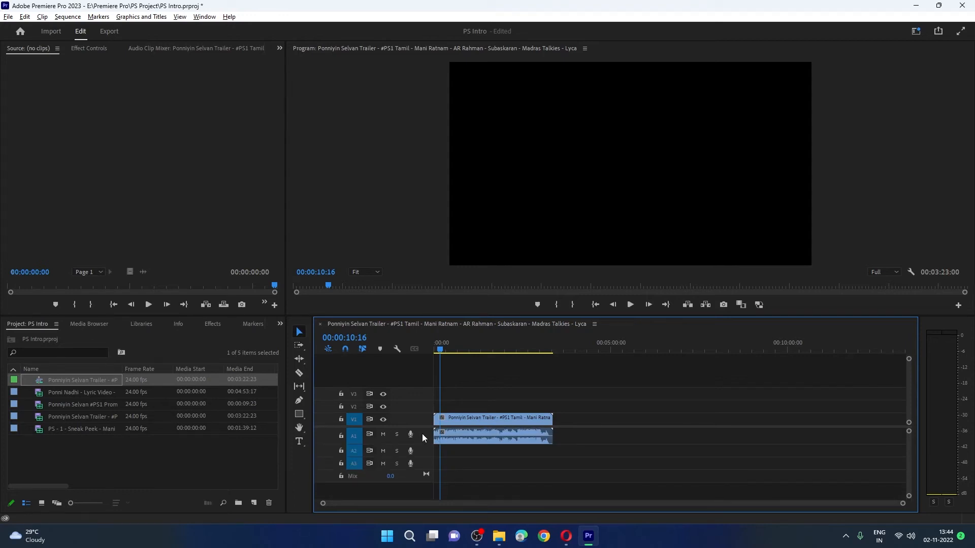
scroll(422, 434, "up", 3)
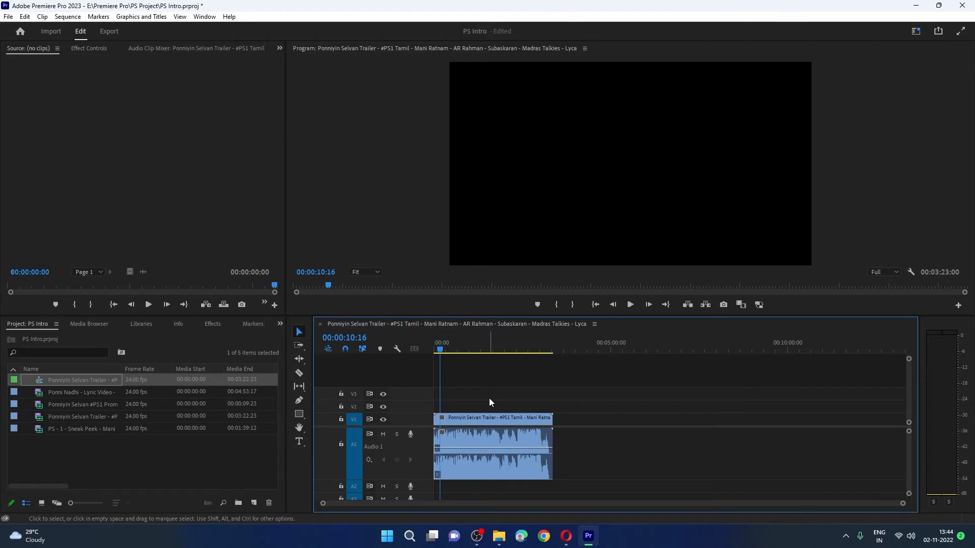
Step: Play the trailer's opening from the playhead, return to an earlier point, and replay it up to the palace shot
key("space")
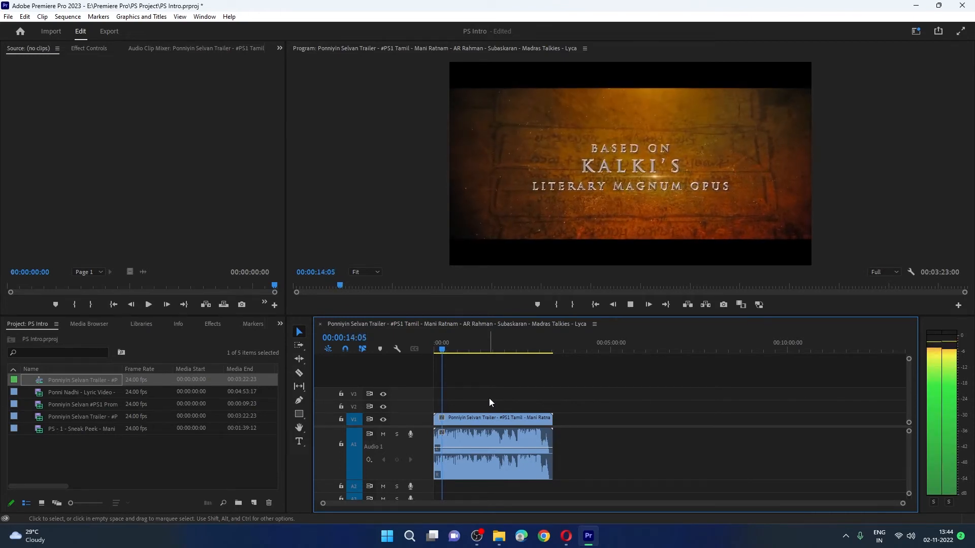
key("space")
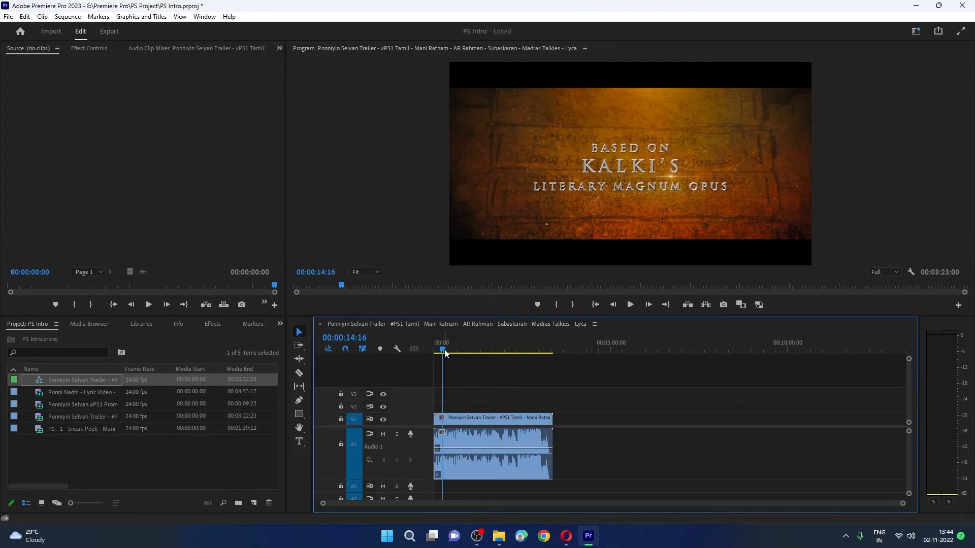
left_click_drag(444, 352, 441, 354)
key("space")
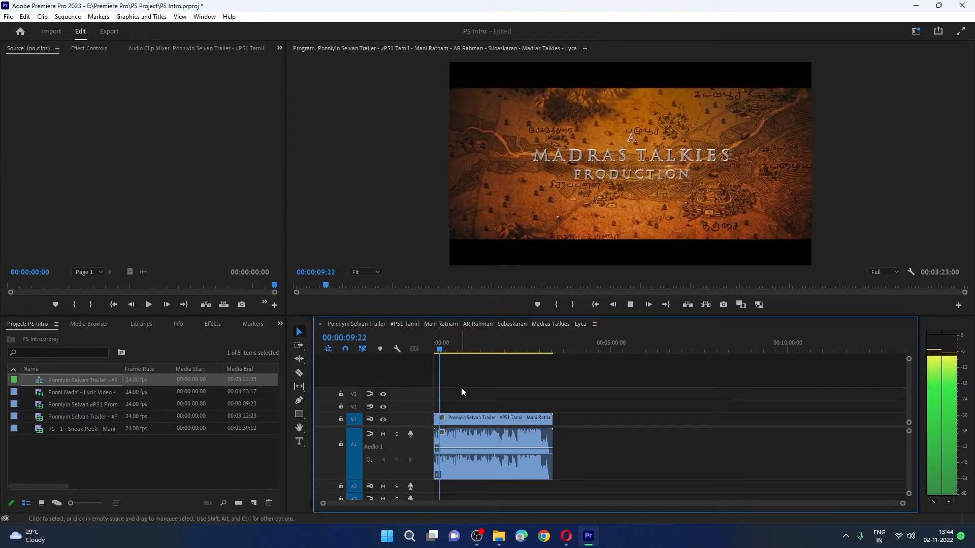
key("space")
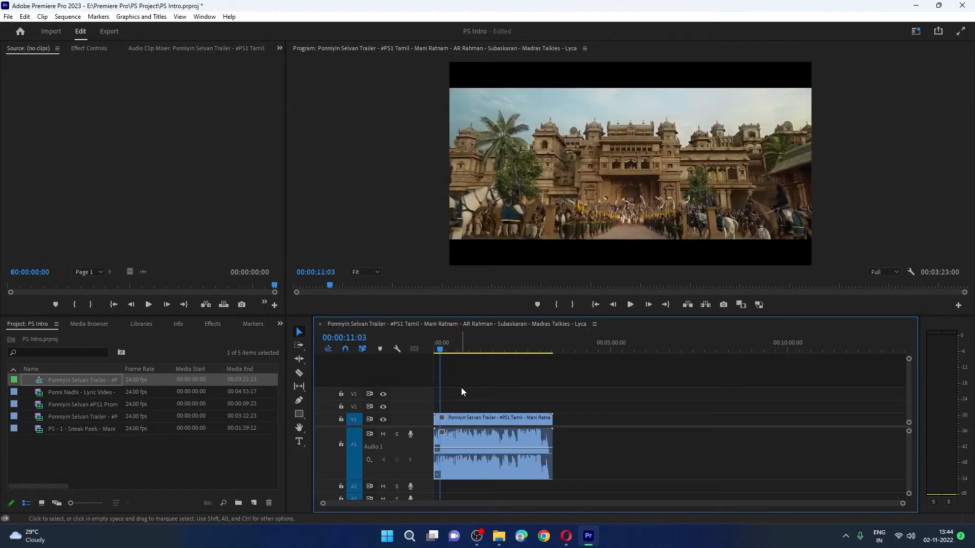
Step: Lower the system volume to less than half and play the trailer on to 00:00:14:19 to check the sound
left_click(907, 536)
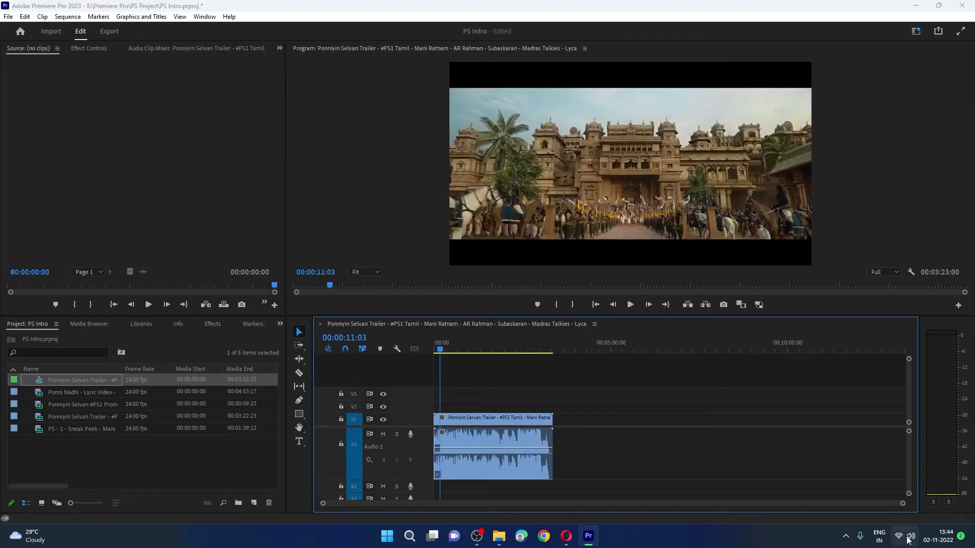
left_click_drag(934, 474, 869, 478)
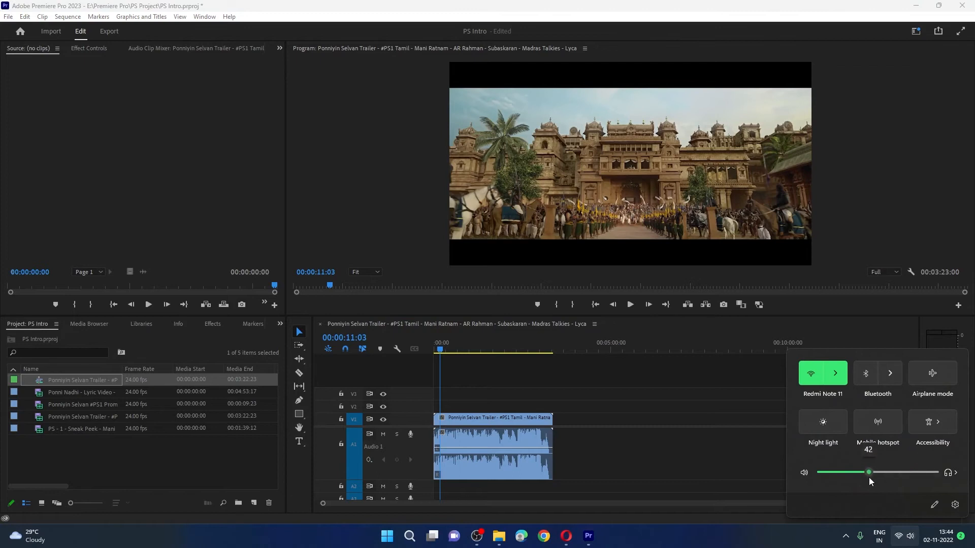
left_click(744, 537)
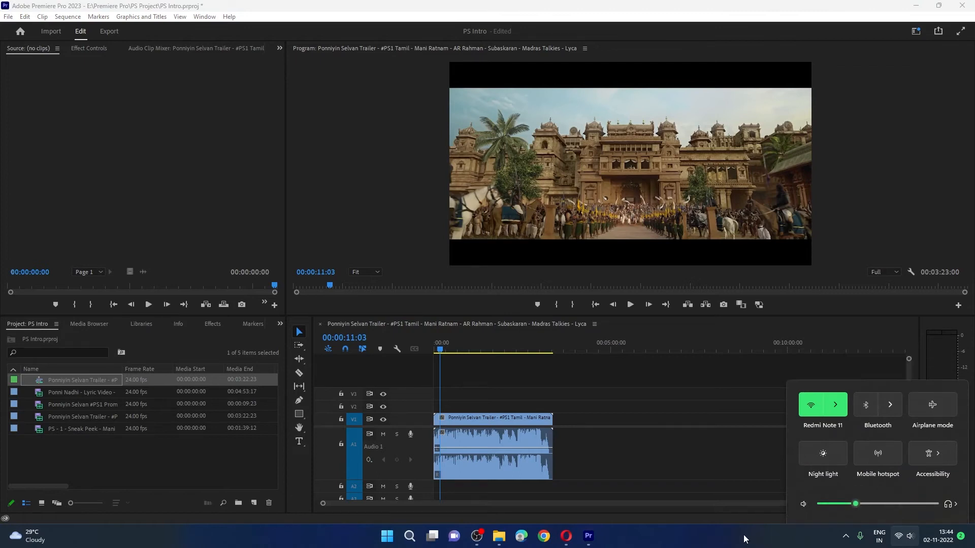
left_click(587, 408)
key("space")
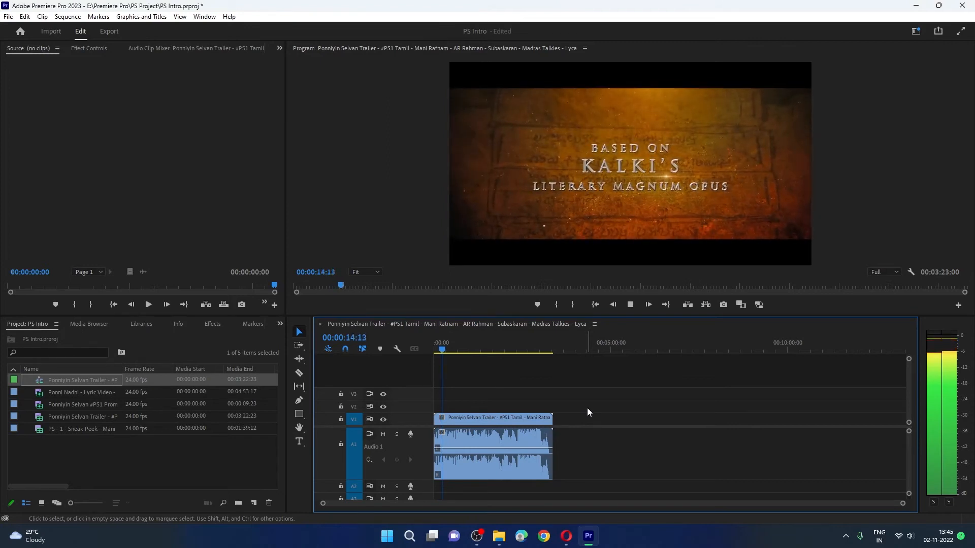
key("space")
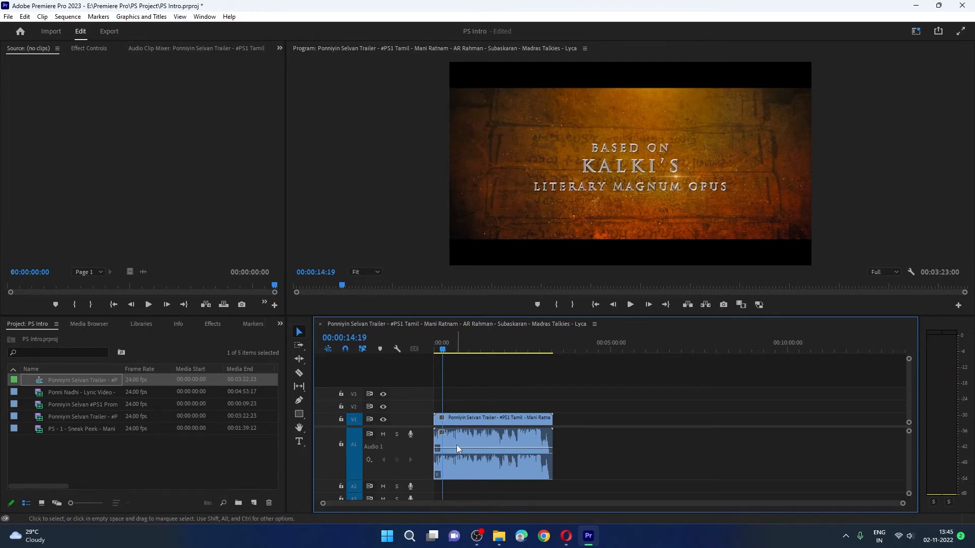
Step: Replay the trailer from about 00:00:07 on an enlarged timeline to find where the palace shot starts
scroll(445, 448, "up", 7)
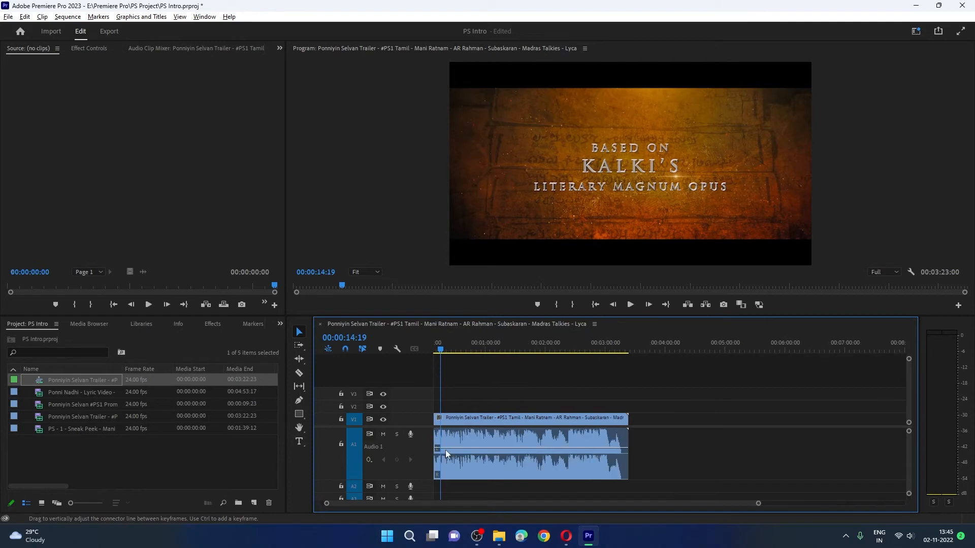
scroll(445, 449, "up", 4)
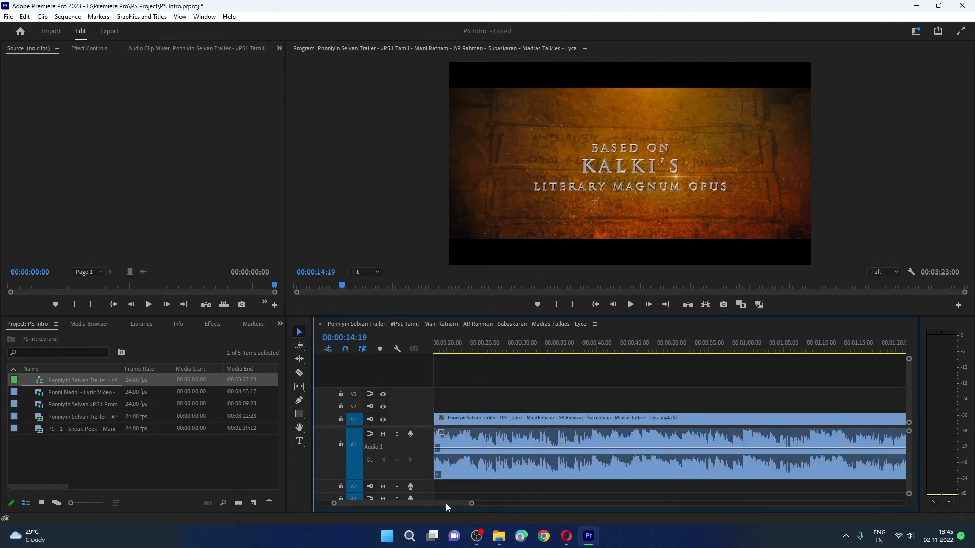
left_click_drag(440, 504, 425, 504)
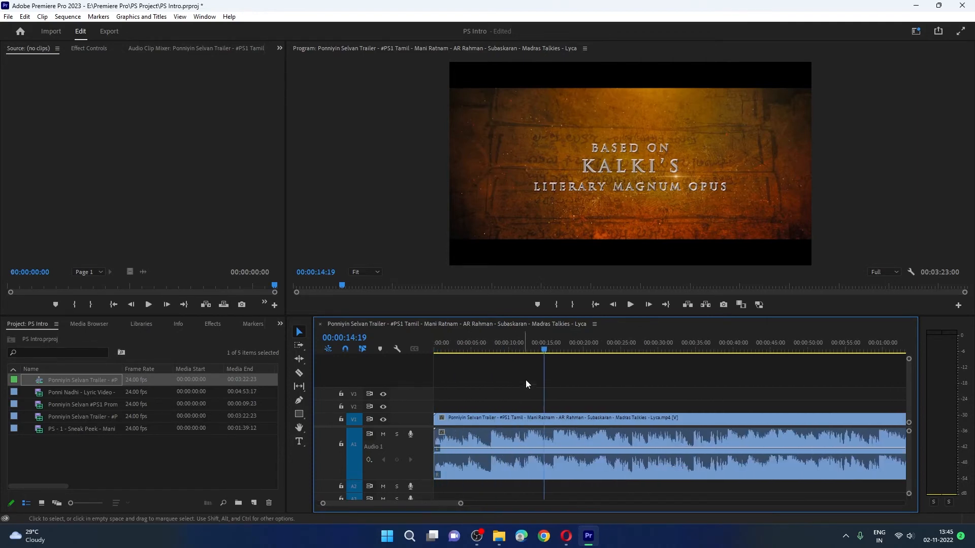
left_click_drag(544, 350, 488, 350)
key("space")
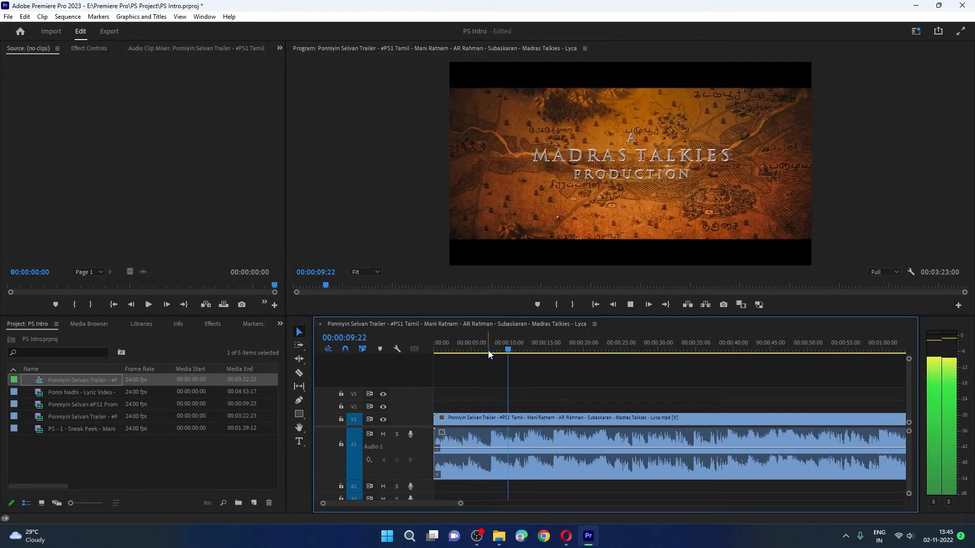
key("space")
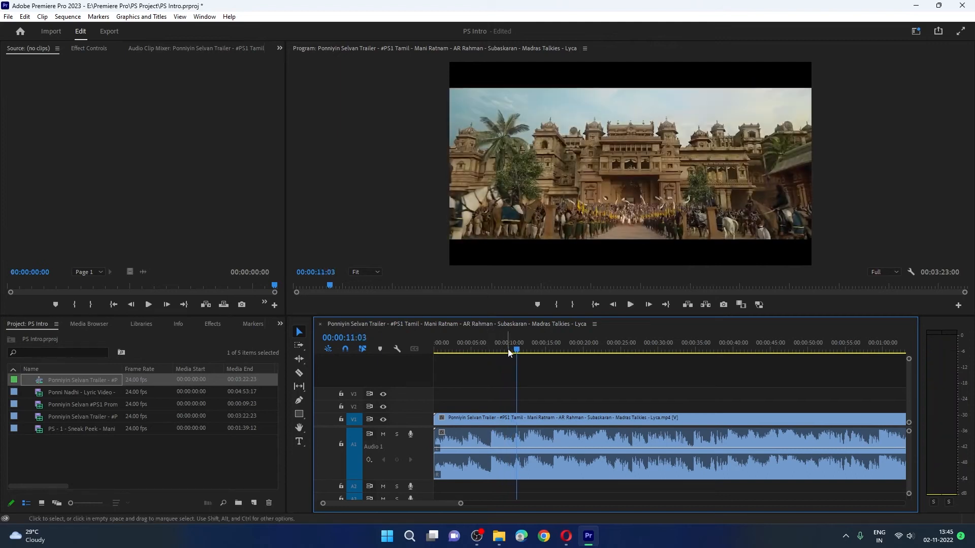
Step: Move the playhead to 00:00:12:00 and split the trailer clip with the Razor tool at about 00:00:10:17
left_click_drag(516, 354, 524, 356)
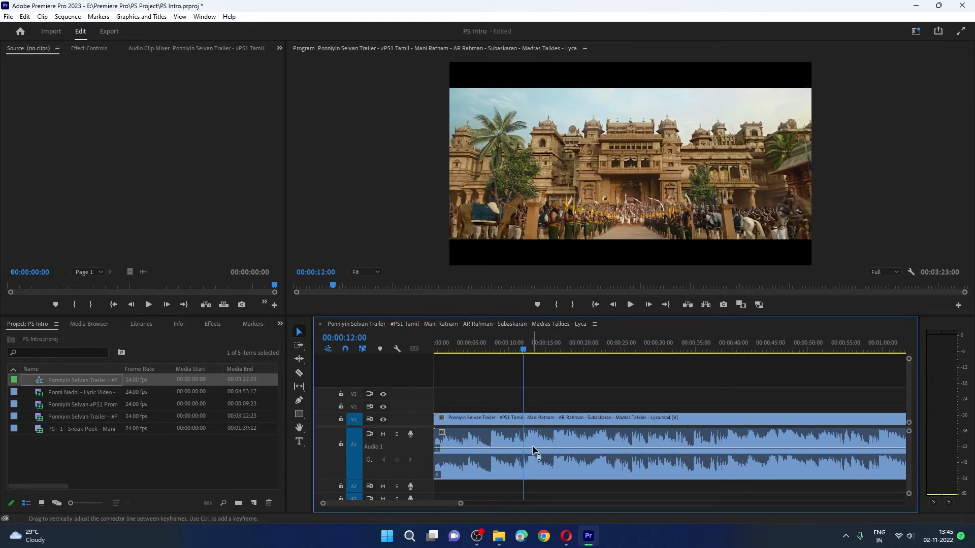
key("c")
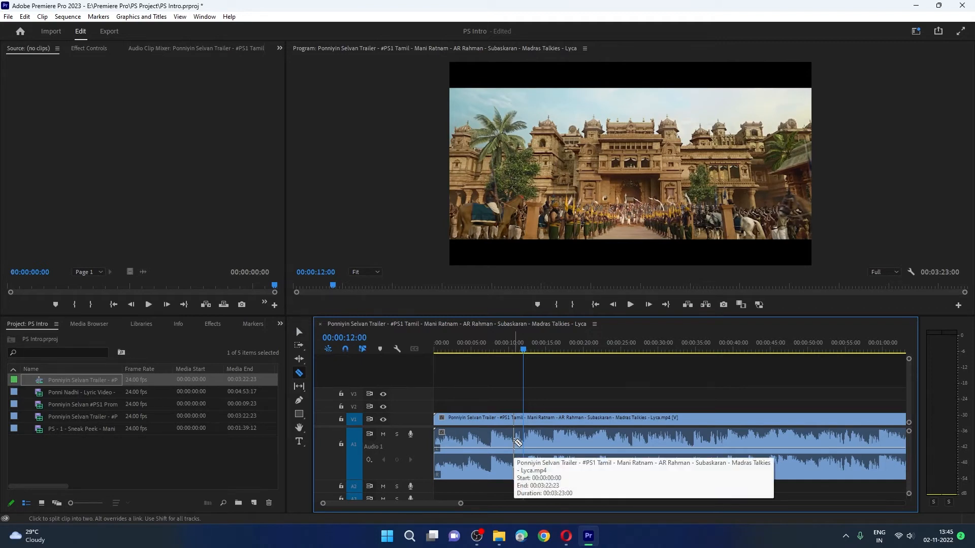
left_click(514, 442)
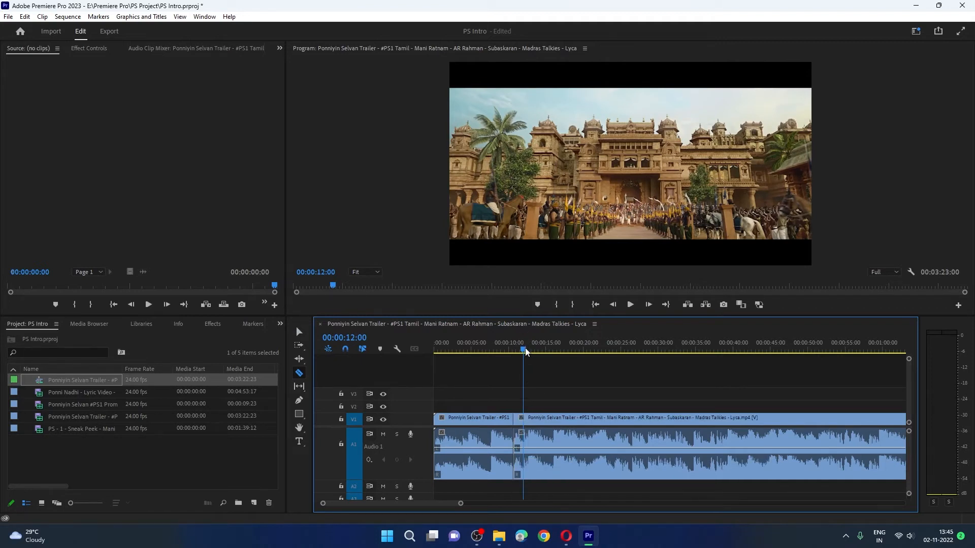
Step: Play the footage after the first cut and split the trailer a second time at 00:00:15:20
left_click_drag(524, 350, 513, 350)
key("space")
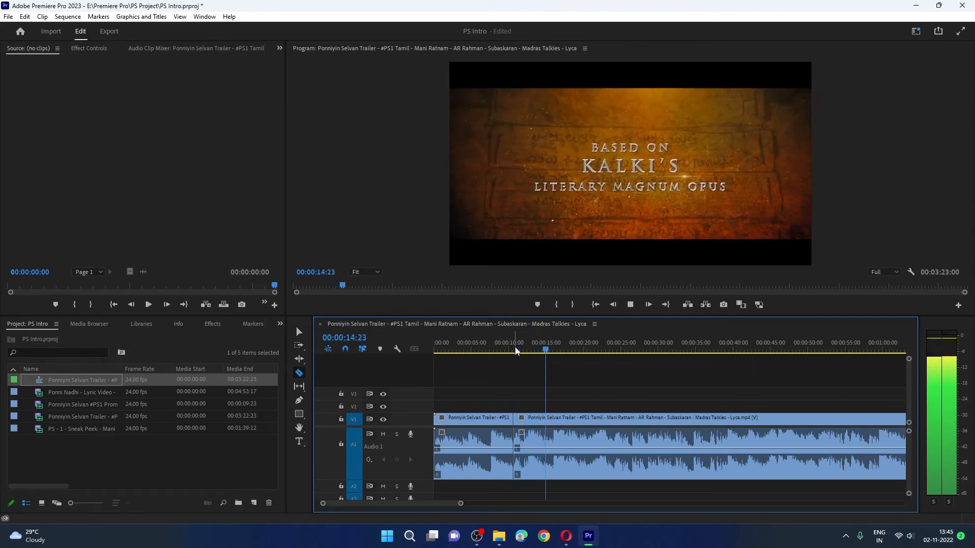
key("space")
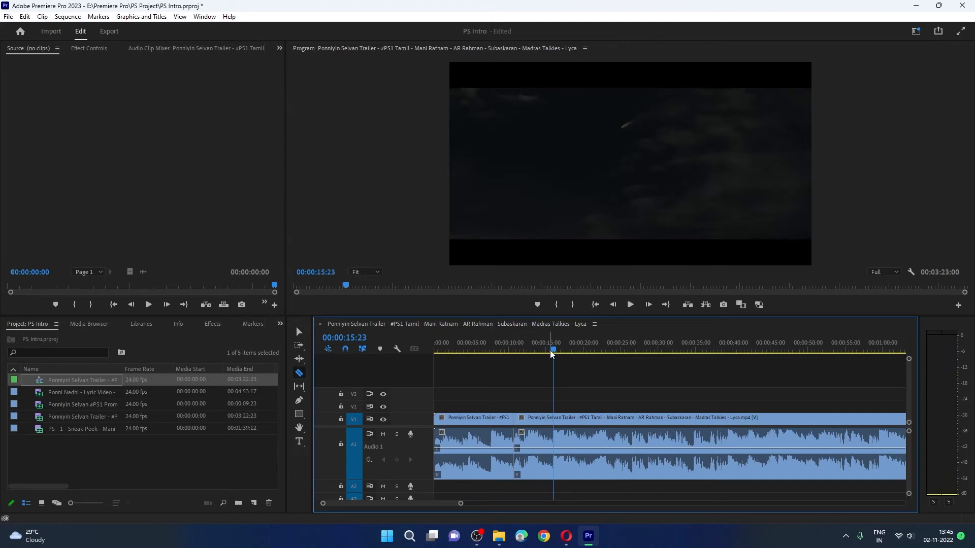
left_click(552, 353)
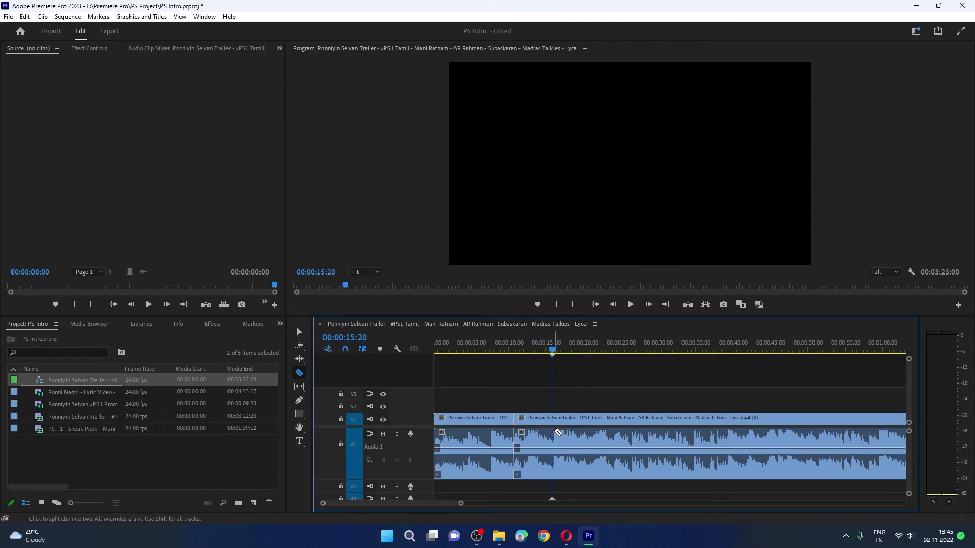
left_click(555, 433)
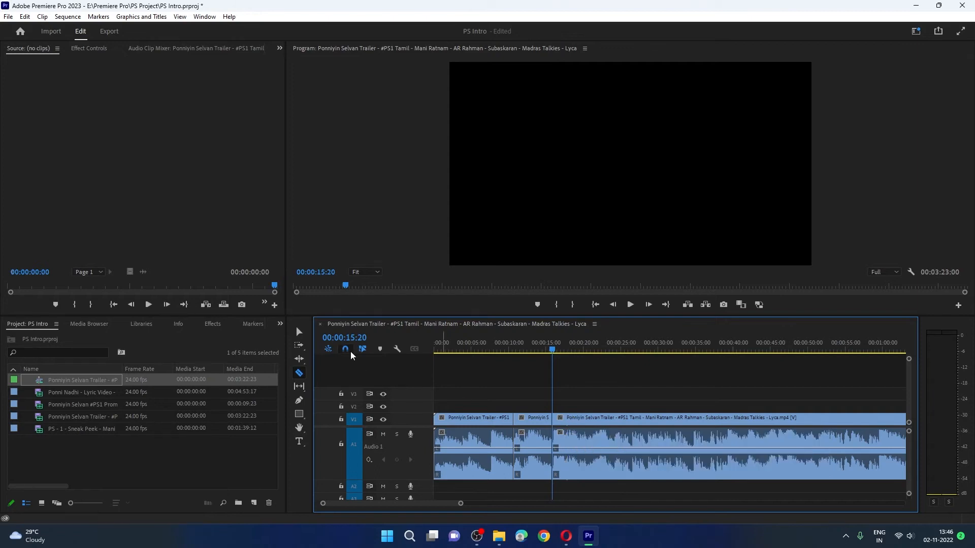
Step: Switch between the Selection and Razor tools, leaving the Selection tool active
left_click(300, 333)
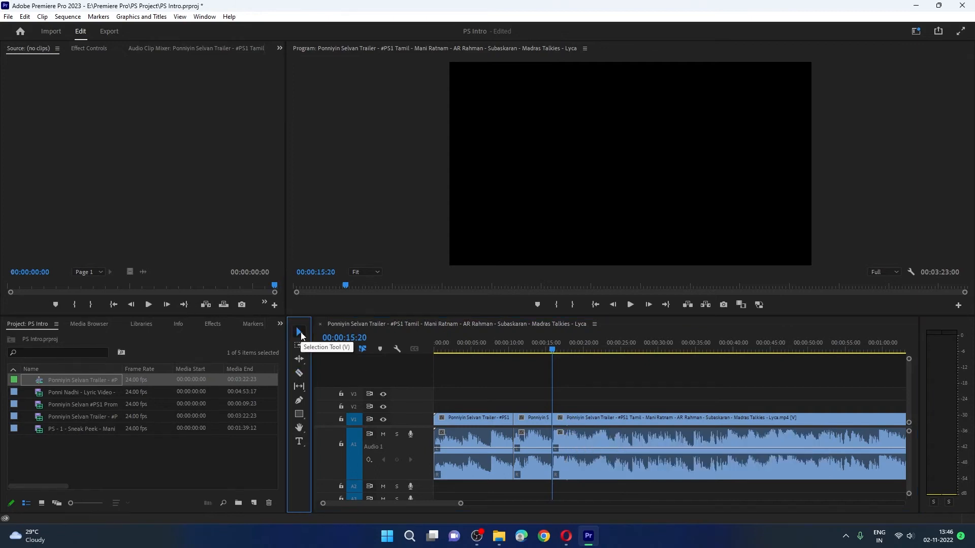
left_click(300, 374)
key("v")
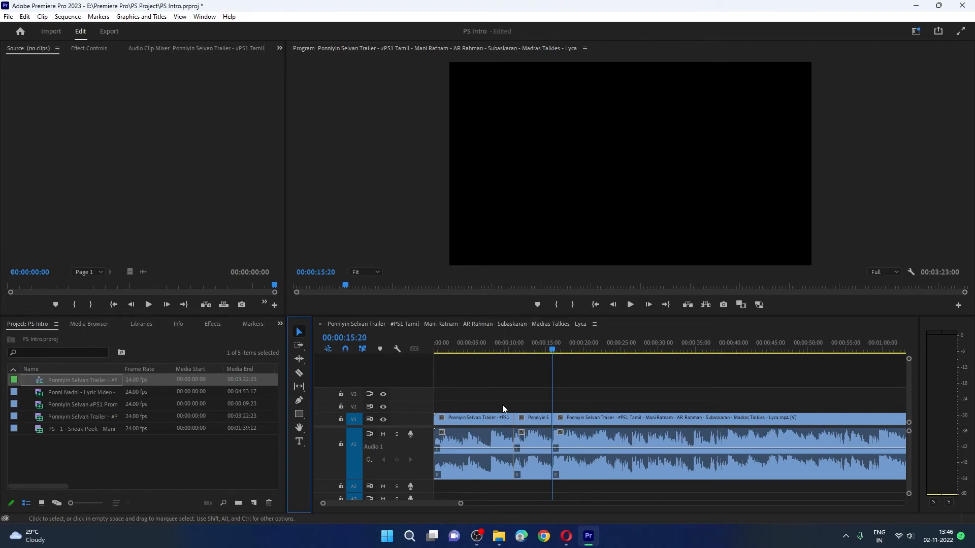
Step: Delete the first and last trailer segments, keeping only the short middle segment on the timeline
left_click(498, 434)
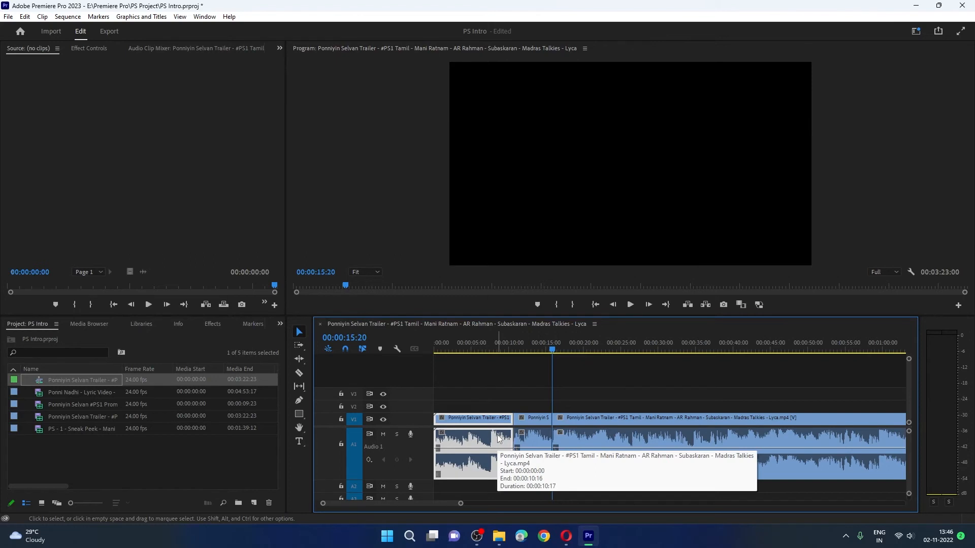
key("Delete")
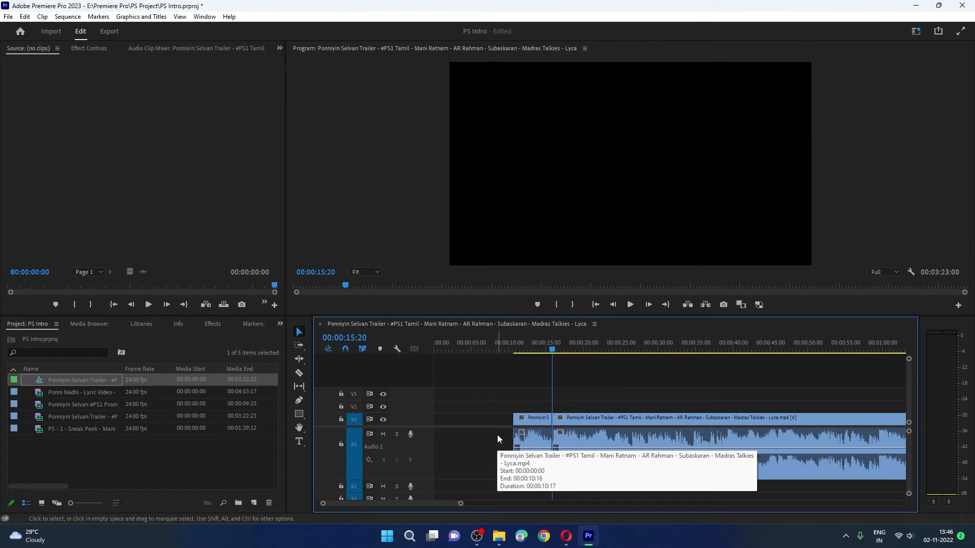
left_click(573, 439)
key("Delete")
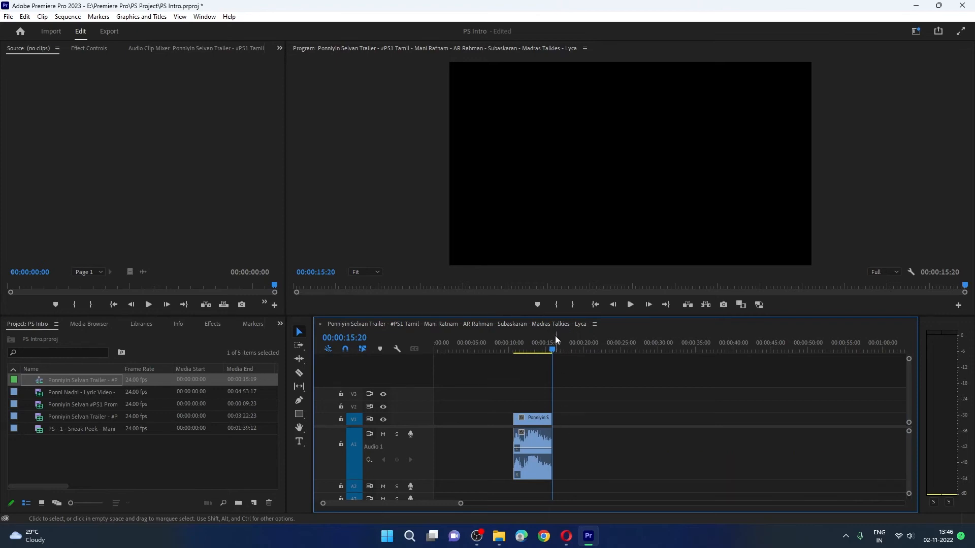
Step: Move the playhead to 00:00:20:04 and undo both segment deletions
left_click_drag(553, 348, 583, 369)
key("ctrl+z")
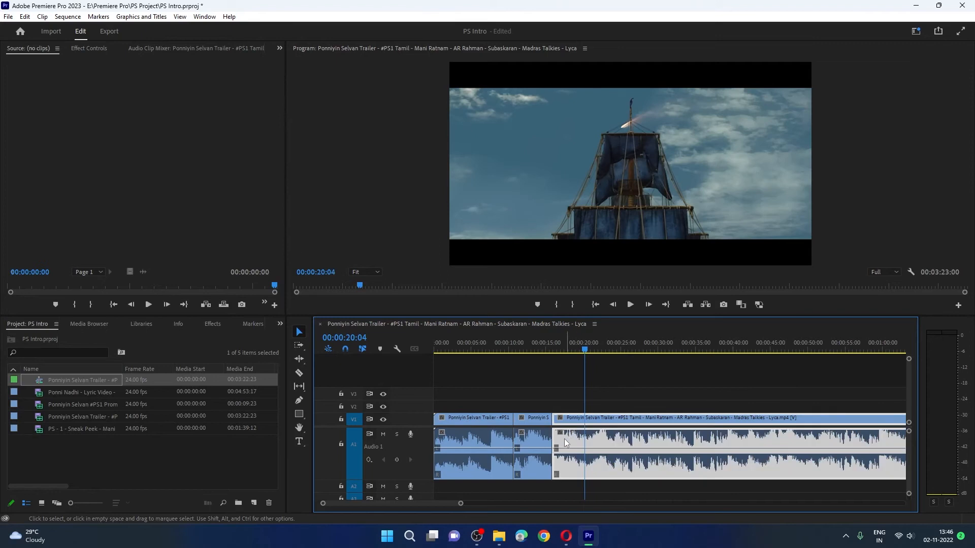
Step: Try a small shift of the last trailer segment, undo it, and move the segment about 5 seconds later, leaving a gap
mouse_move(564, 438)
left_mouse_down()
mouse_move(583, 439)
mouse_move(576, 450)
left_mouse_up()
key("ctrl+z")
left_click_drag(574, 421, 614, 419)
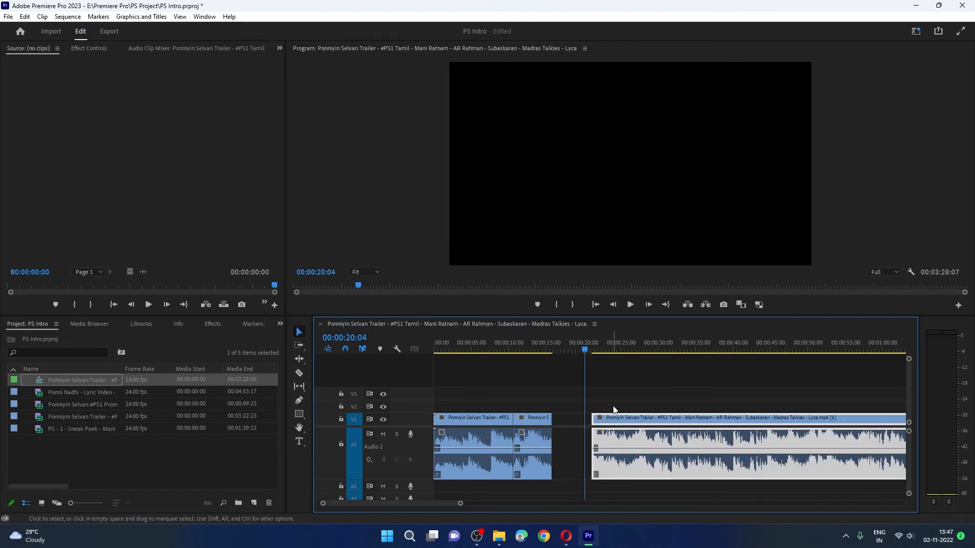
left_click(542, 380)
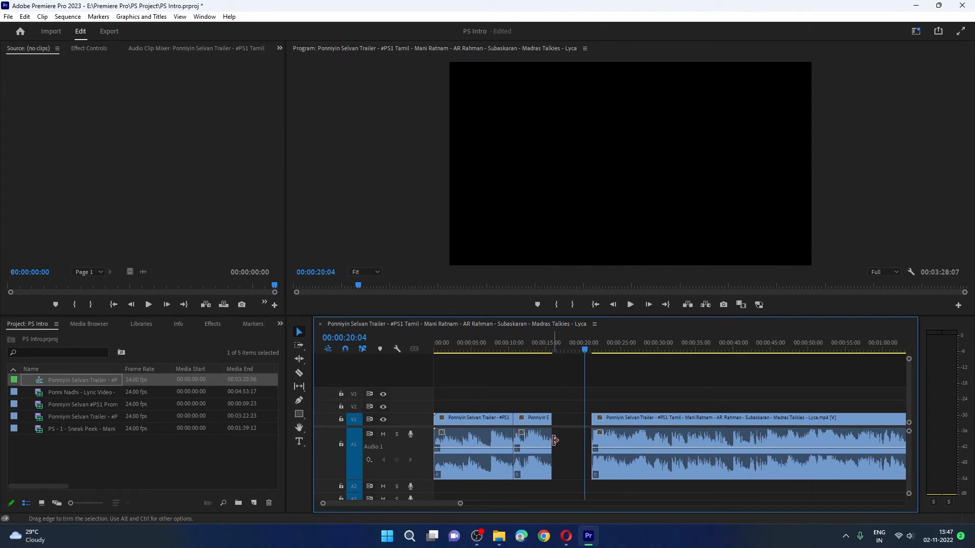
Step: Extend the end of the middle segment about 3 seconds into the gap and play the added footage from about 00:00:15
left_click_drag(556, 440, 577, 443)
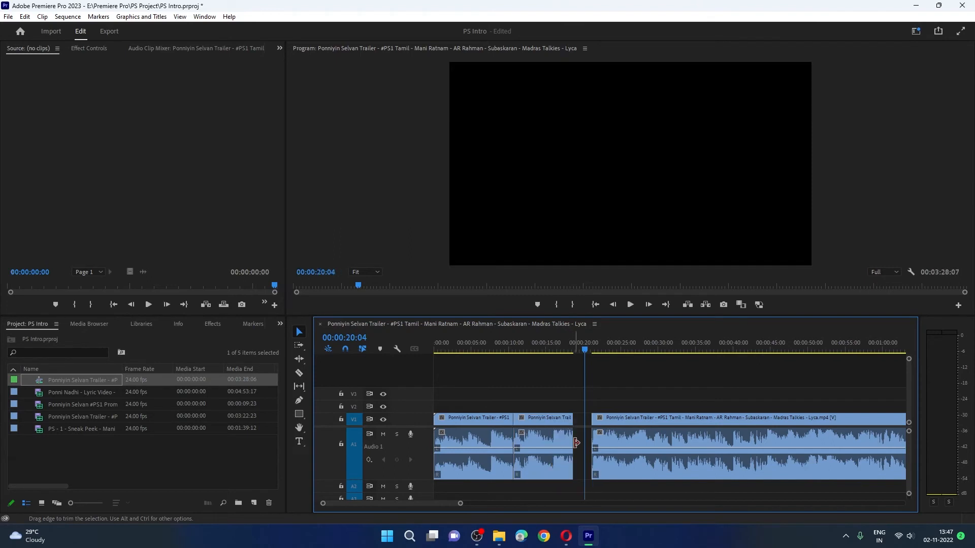
left_click_drag(584, 349, 549, 353)
key("space")
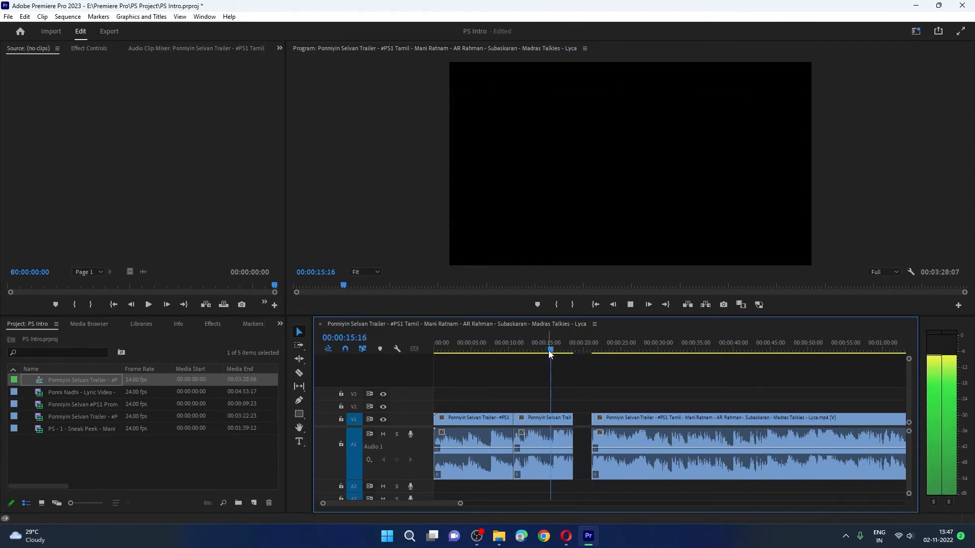
key("space")
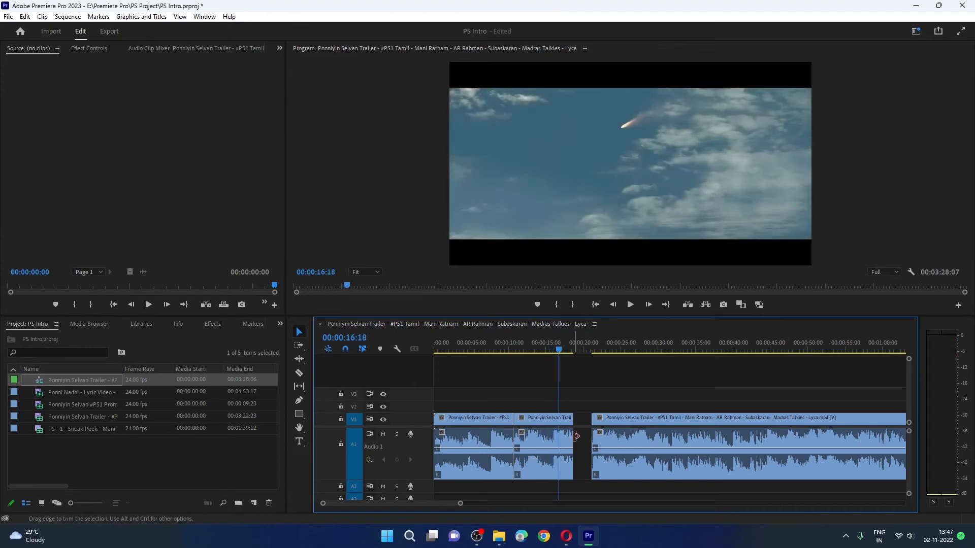
Step: Return the middle segment's end to its cut at 00:00:15:20, trying undo and redo on the trim
mouse_move(572, 436)
left_mouse_down()
mouse_move(552, 437)
mouse_move(573, 438)
left_mouse_up()
key("ctrl+z")
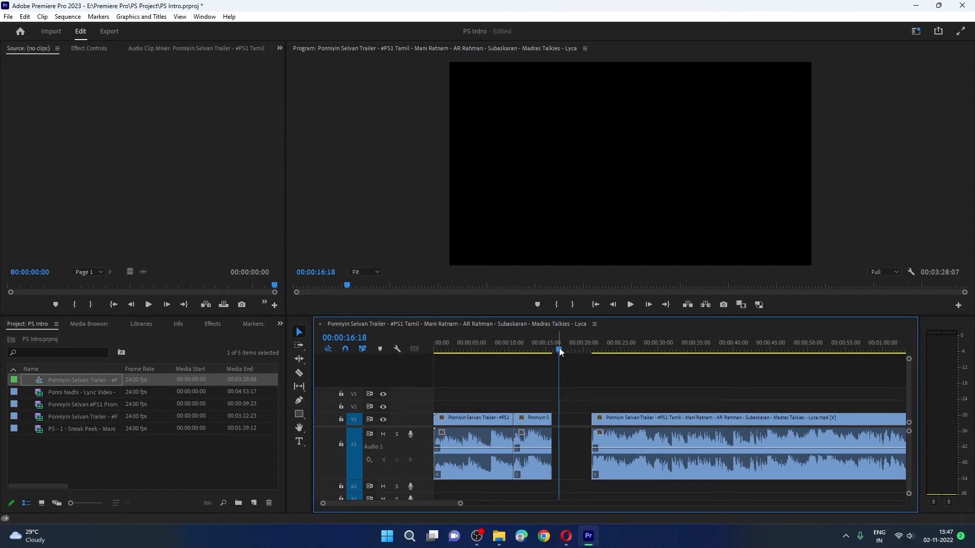
key("ctrl+z")
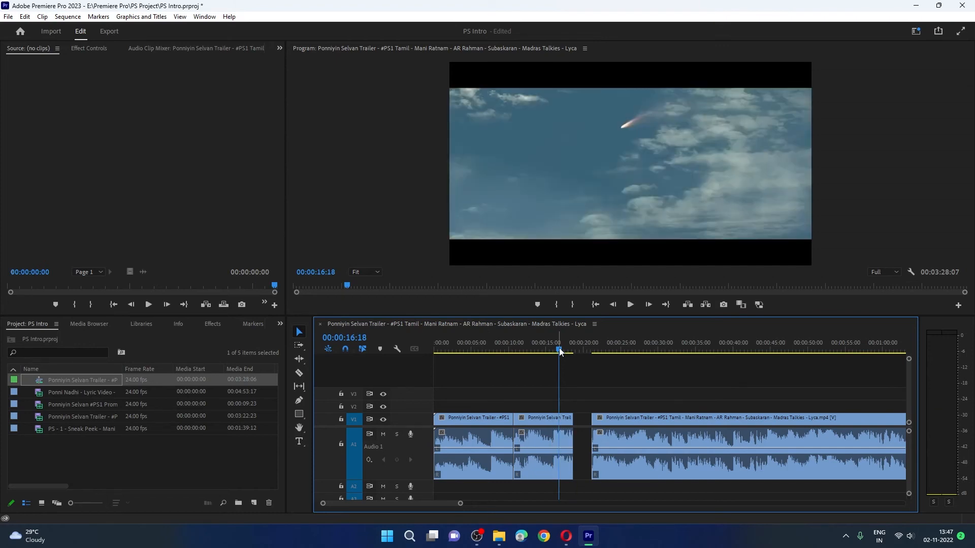
key("ctrl+shift+z")
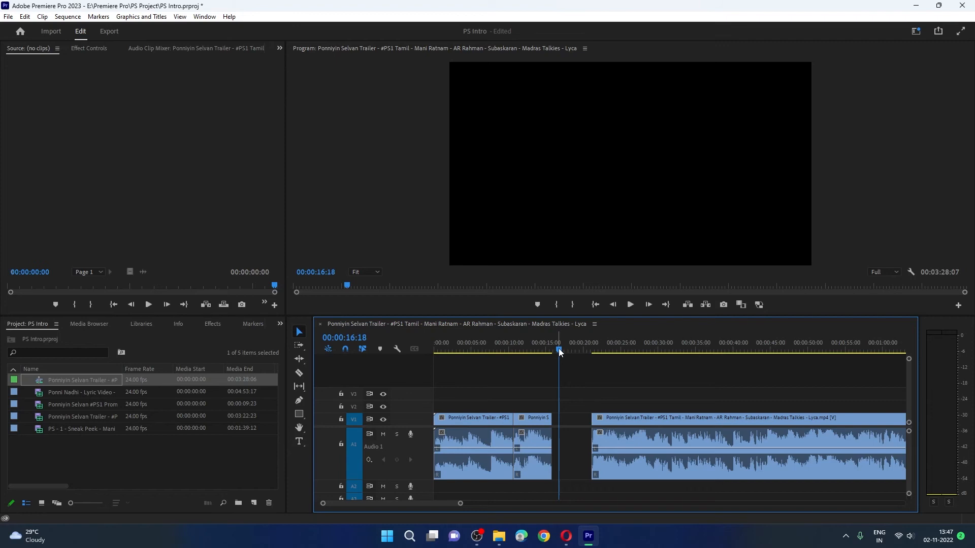
Step: Move the playhead to 00:00:15:20, undo the middle segment's trim, and trim its end back to the playhead
mouse_move(559, 352)
left_mouse_down()
mouse_move(573, 352)
mouse_move(534, 357)
mouse_move(552, 352)
left_mouse_up()
key("ctrl+z")
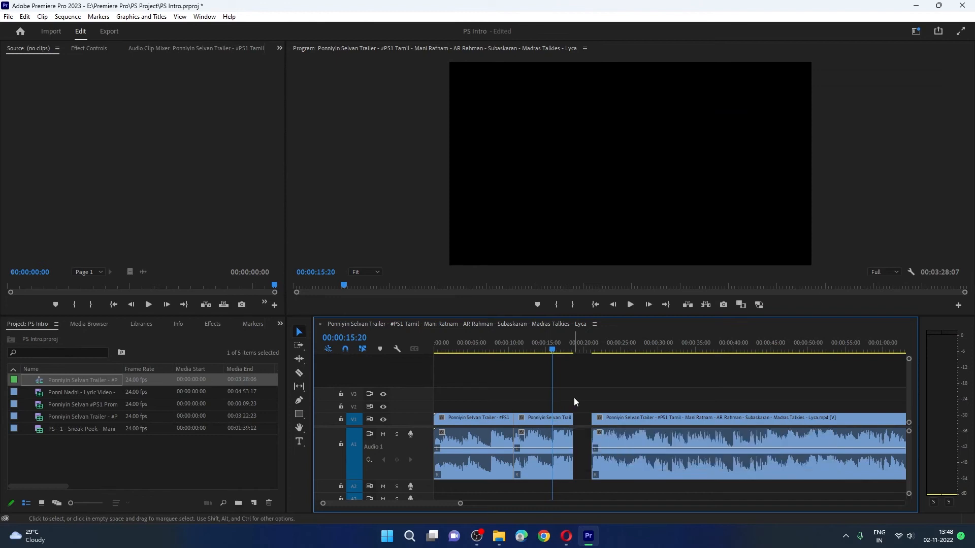
left_click(570, 444)
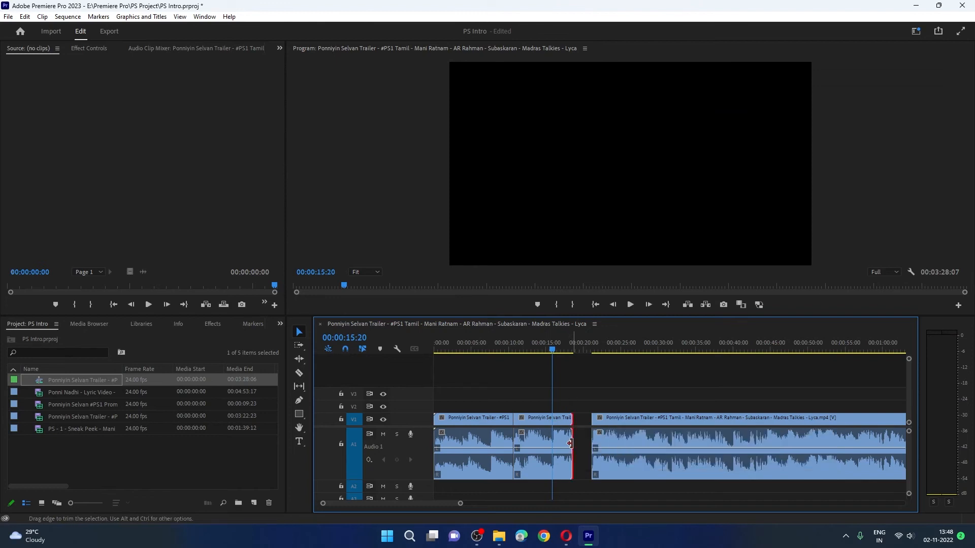
left_click_drag(570, 443, 564, 443)
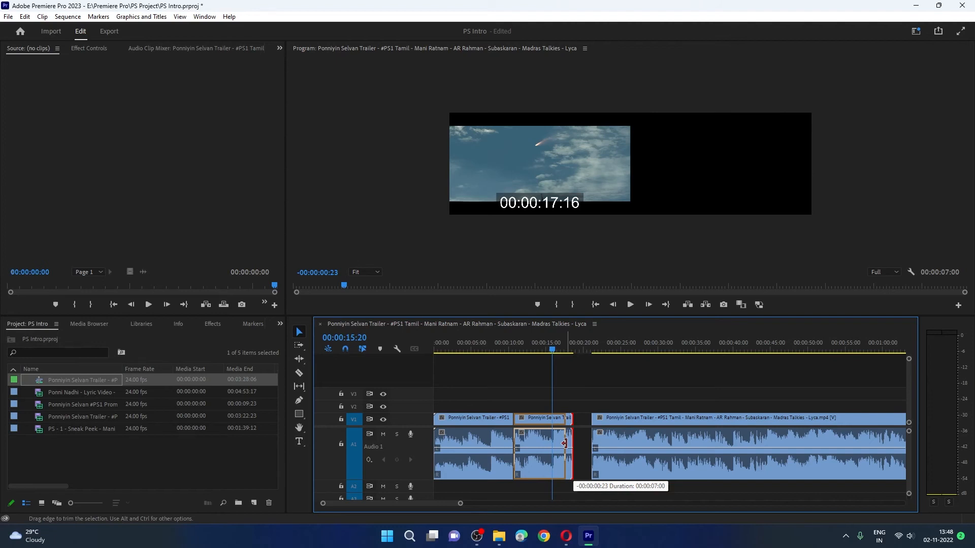
left_click_drag(564, 444, 552, 443)
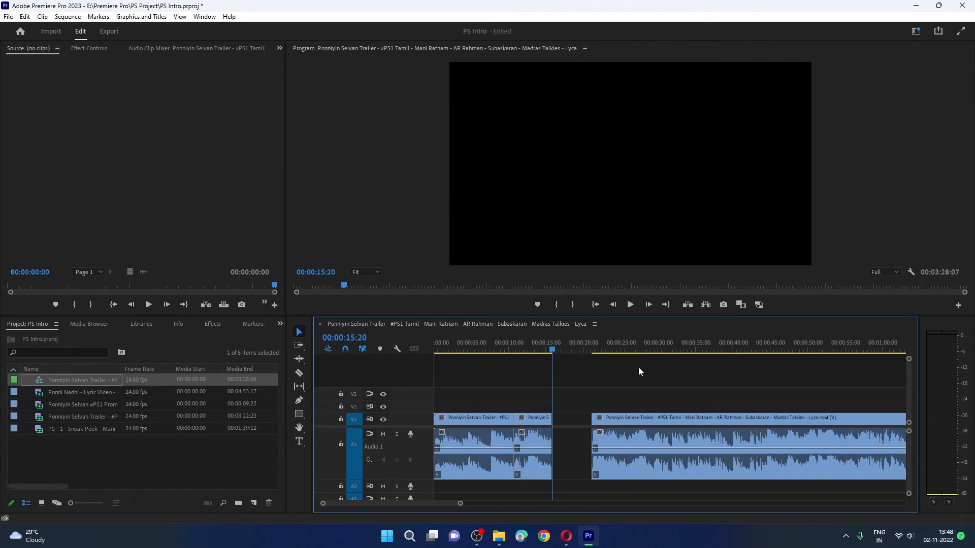
Step: Trim the last segment's start to 00:00:27:15 and extend it back in stages to the playhead at 00:00:24:17
left_click_drag(573, 349, 641, 354)
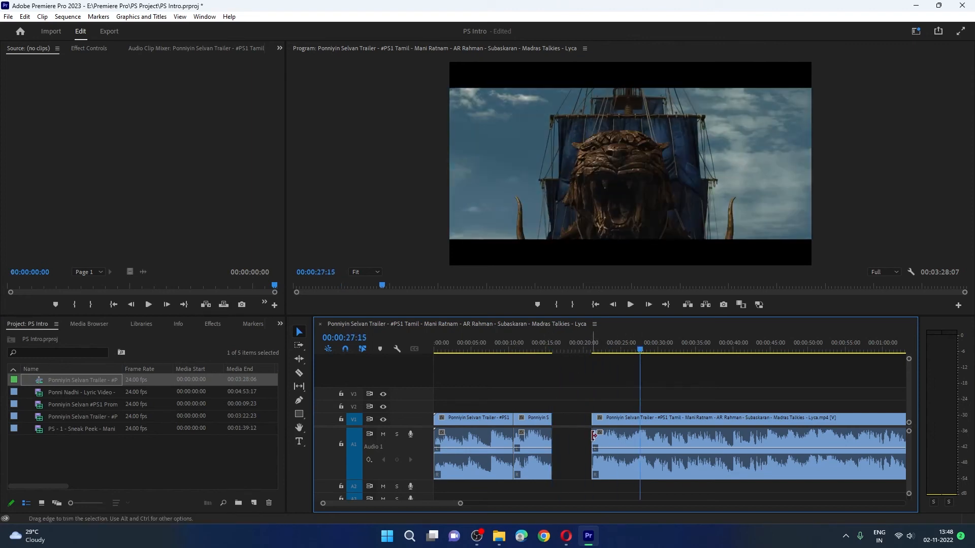
left_click_drag(594, 436, 642, 438)
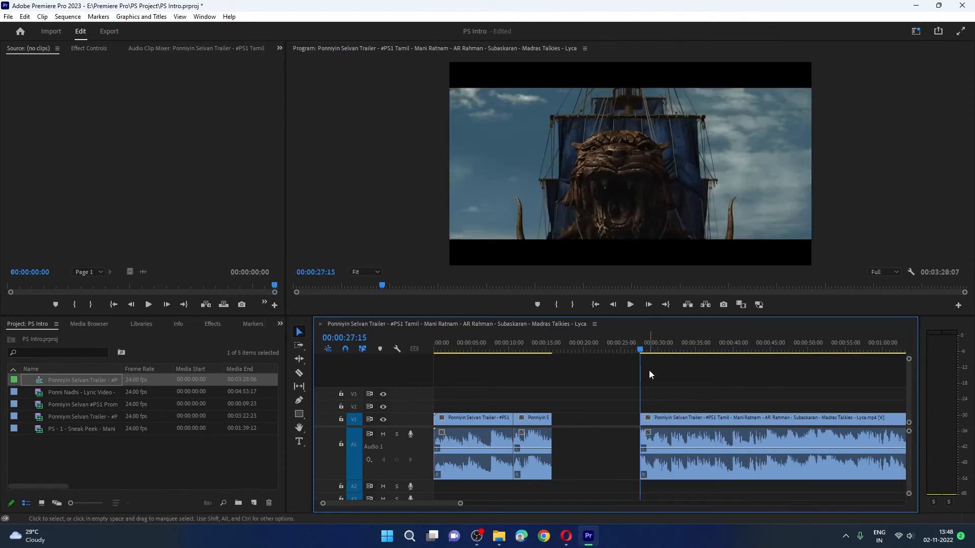
left_click_drag(642, 355, 598, 356)
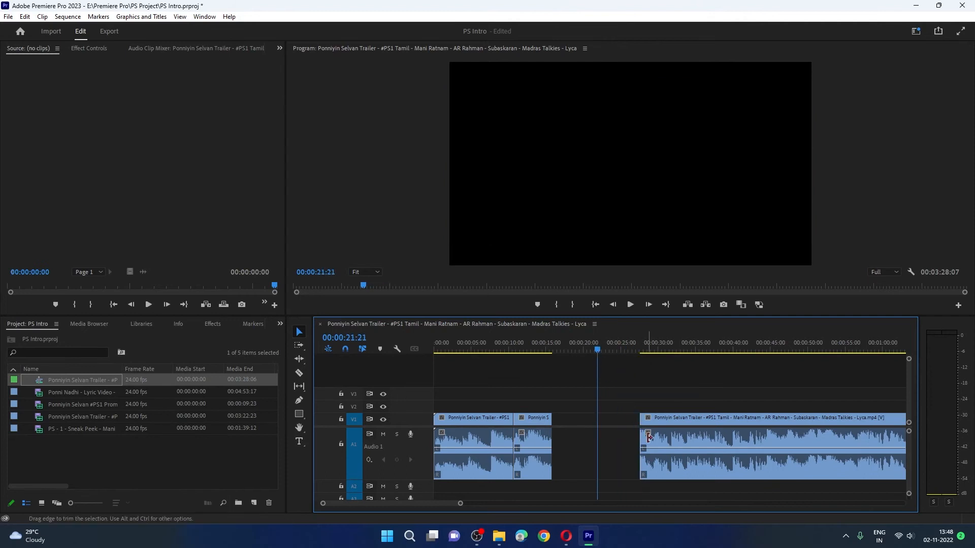
left_click_drag(637, 440, 629, 439)
left_click_drag(598, 356, 618, 364)
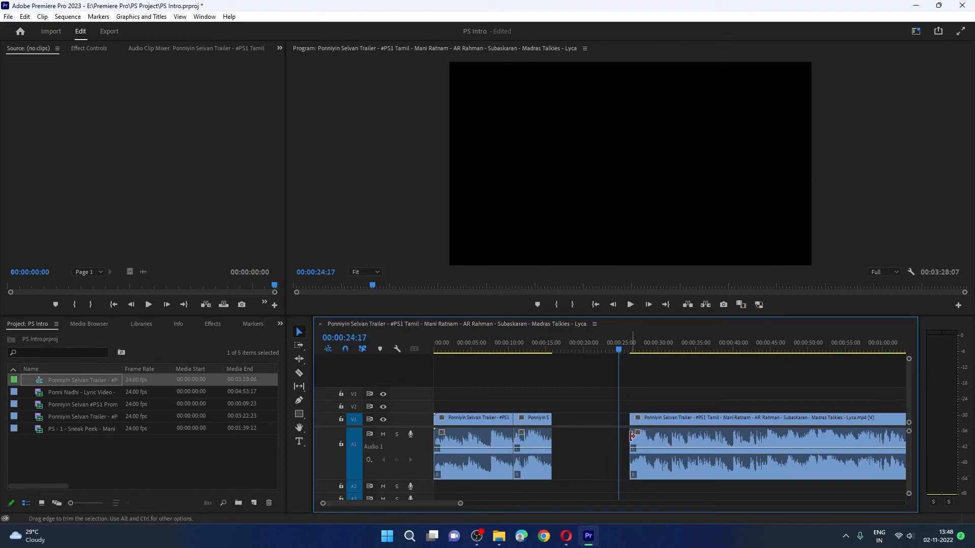
left_click_drag(630, 437, 618, 437)
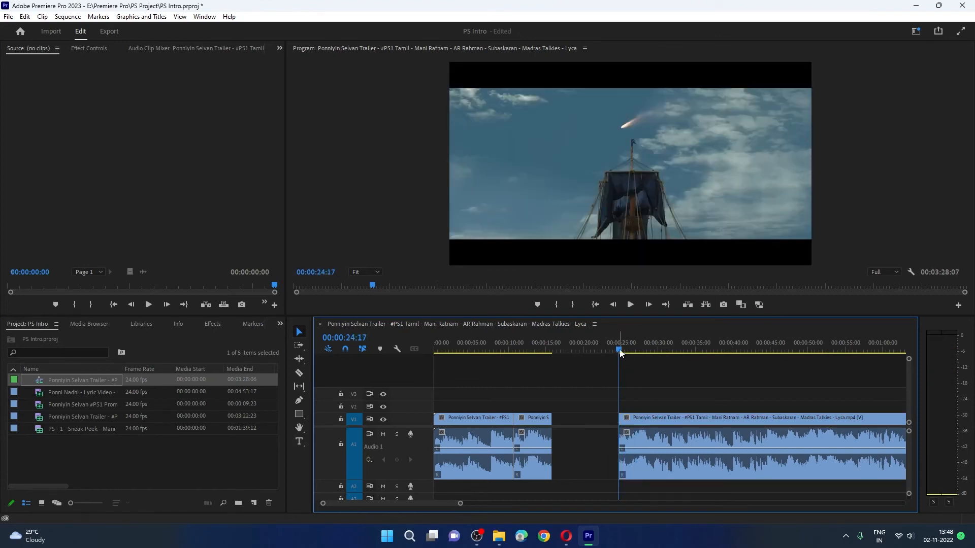
Step: Extend the last segment's start back to 00:00:21:14 and trim it to the playhead at 00:00:22:13
left_click(616, 353)
left_click_drag(617, 353, 595, 353)
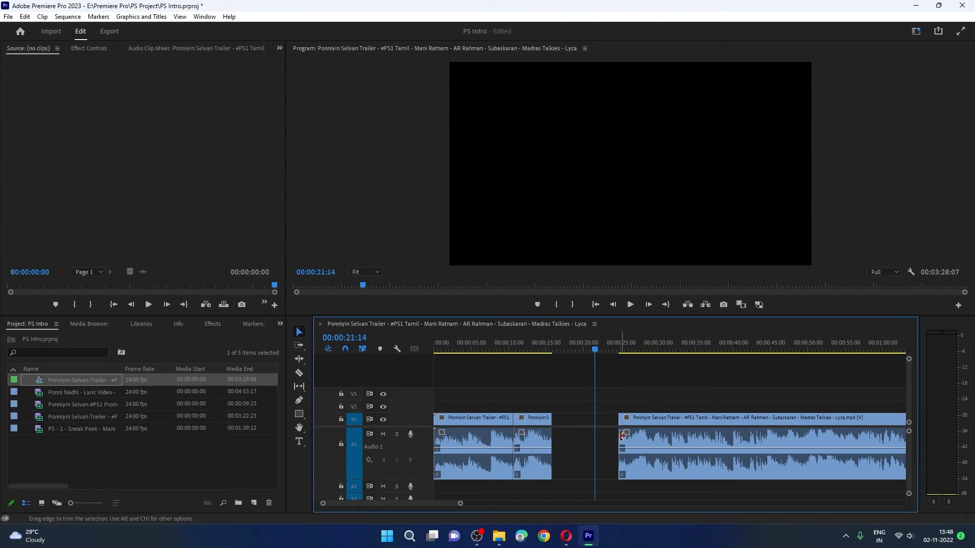
left_click_drag(619, 436, 595, 436)
left_click_drag(595, 351, 604, 351)
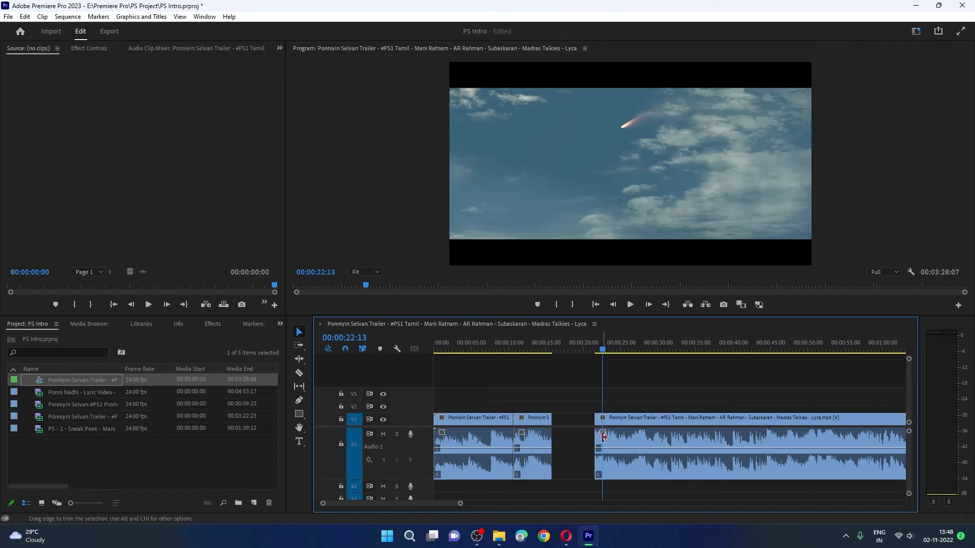
left_click_drag(597, 439, 603, 440)
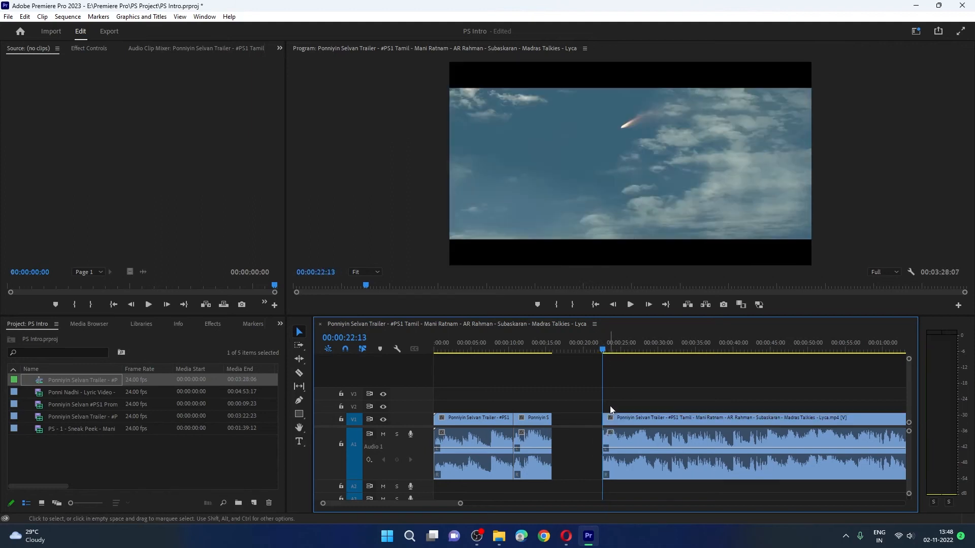
Step: Move the playhead to the end of the sequence at 00:03:28:06, and undo and redo the last trim
left_click_drag(605, 351, 642, 352)
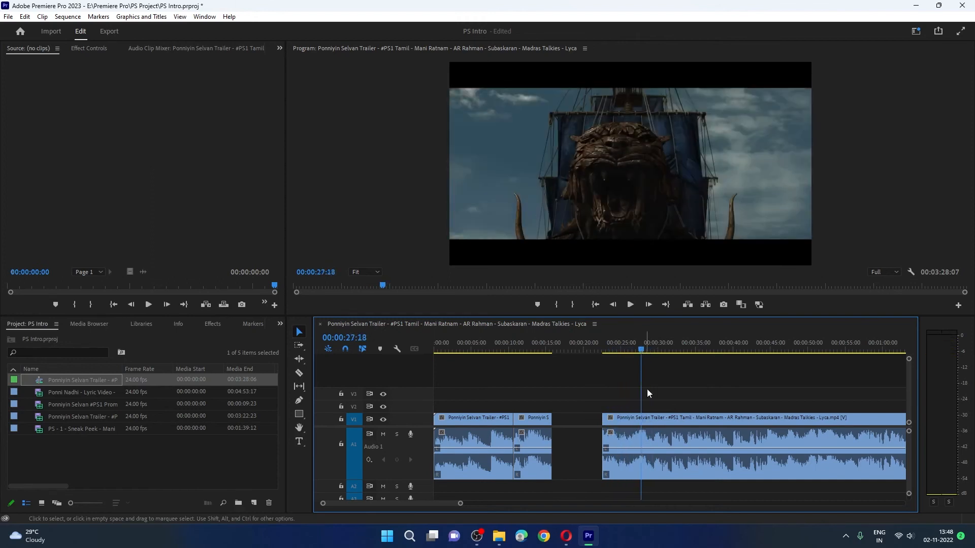
scroll(602, 429, "down", 1)
scroll(601, 429, "down", 4)
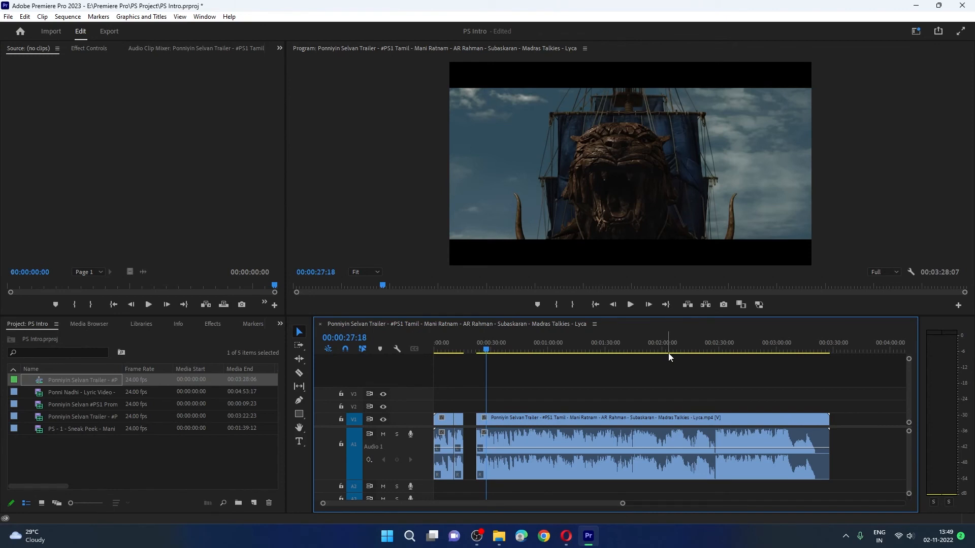
key("shift+o")
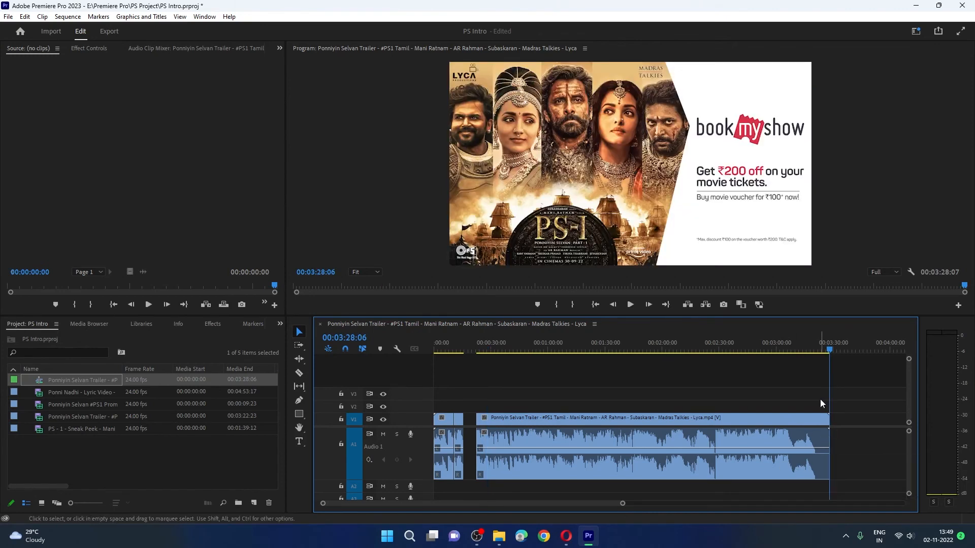
key("ctrl+z")
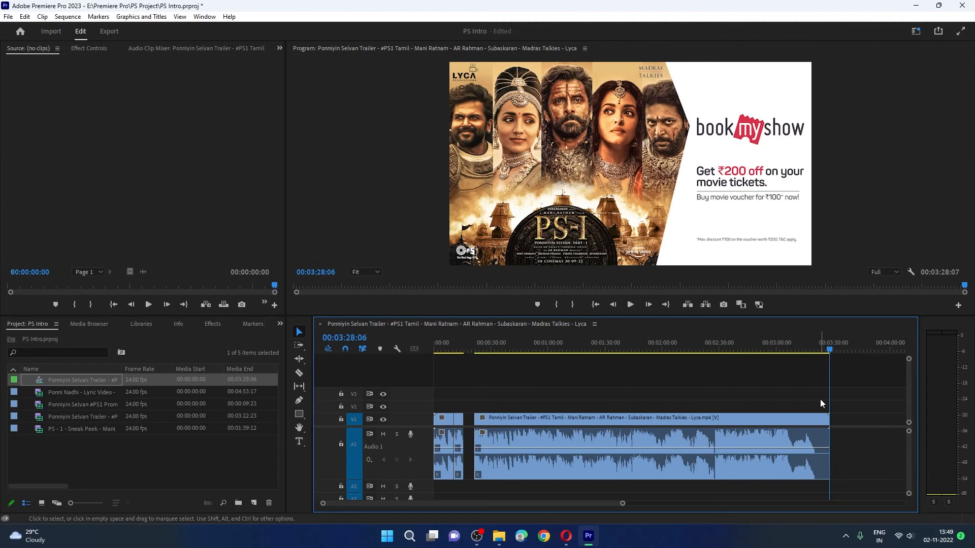
key("ctrl+shift+z")
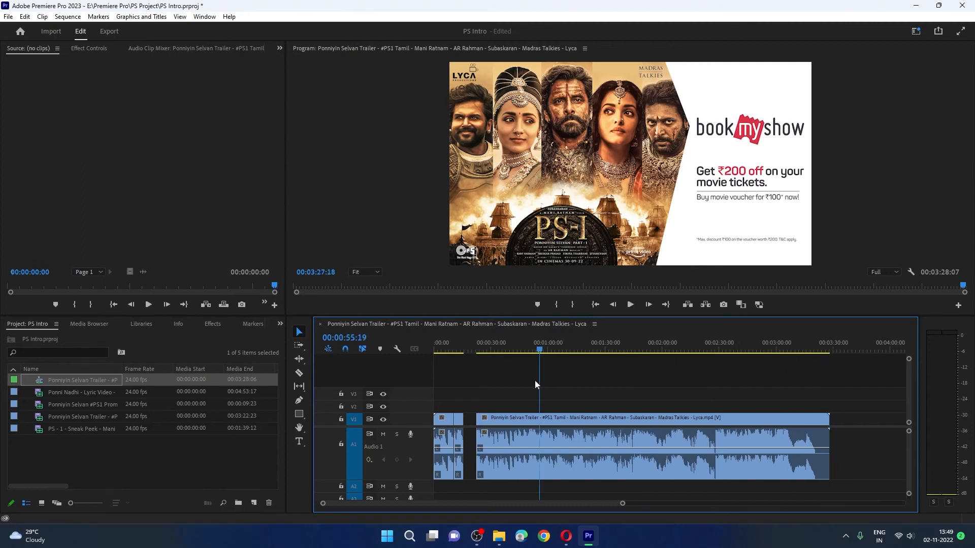
Step: Place the playhead at 00:00:27:12 and trim the end of the last segment back to it
left_click(507, 346)
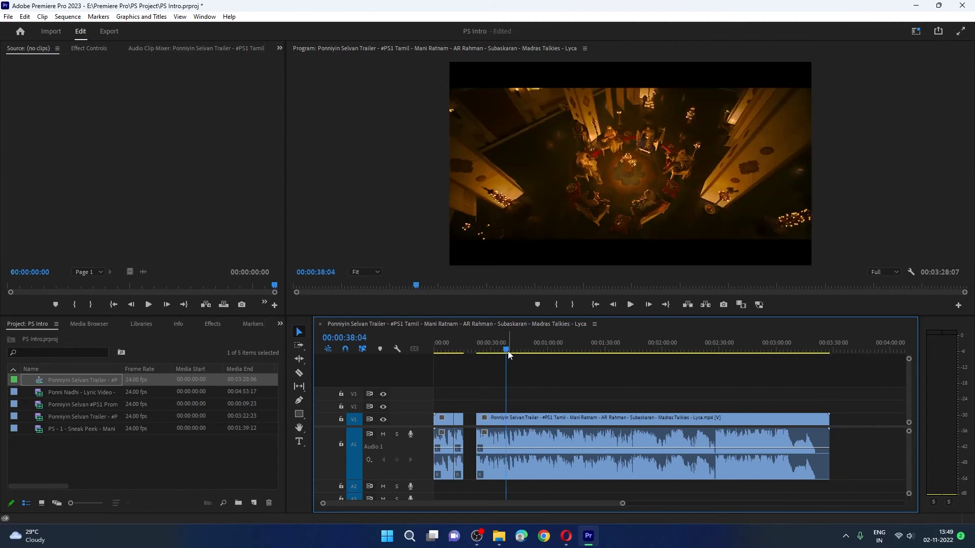
left_click_drag(508, 351, 486, 350)
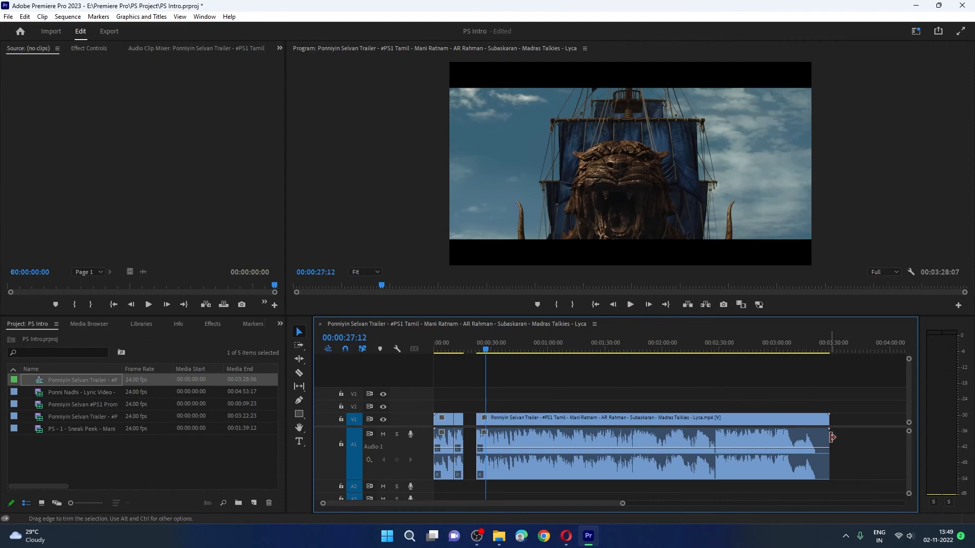
left_click_drag(831, 437, 485, 450)
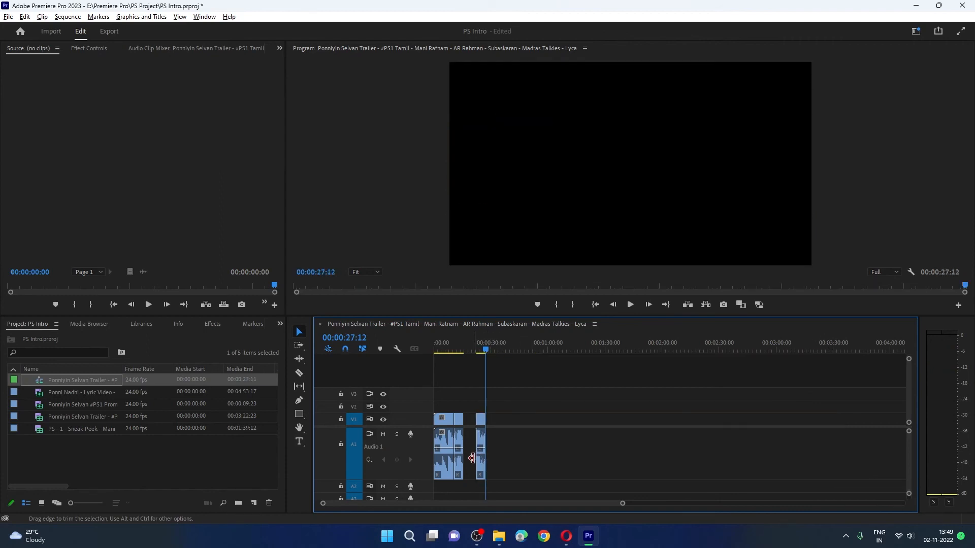
Step: Move the playhead to 00:00:22:00 and delete the first trailer segment, leaving its gap open
scroll(472, 459, "up", 5)
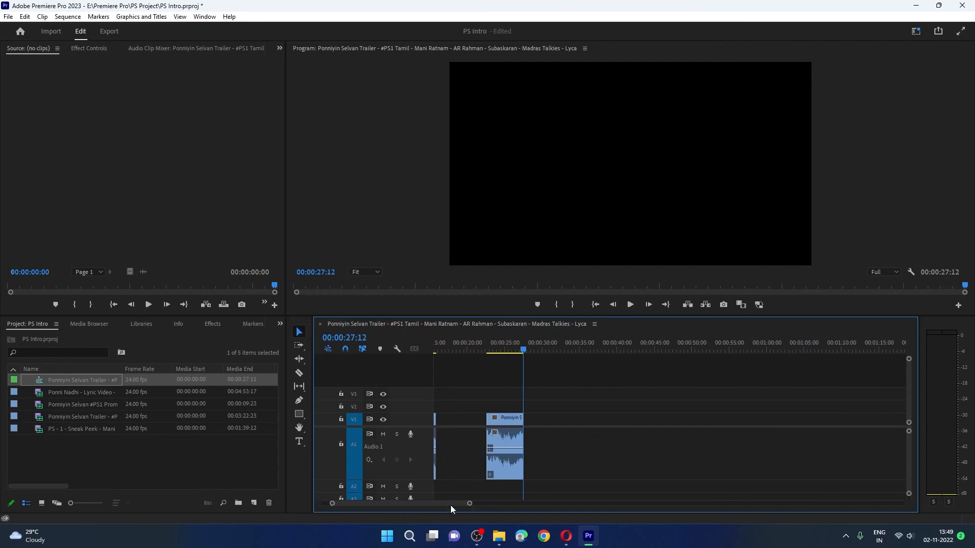
left_click_drag(450, 505, 436, 505)
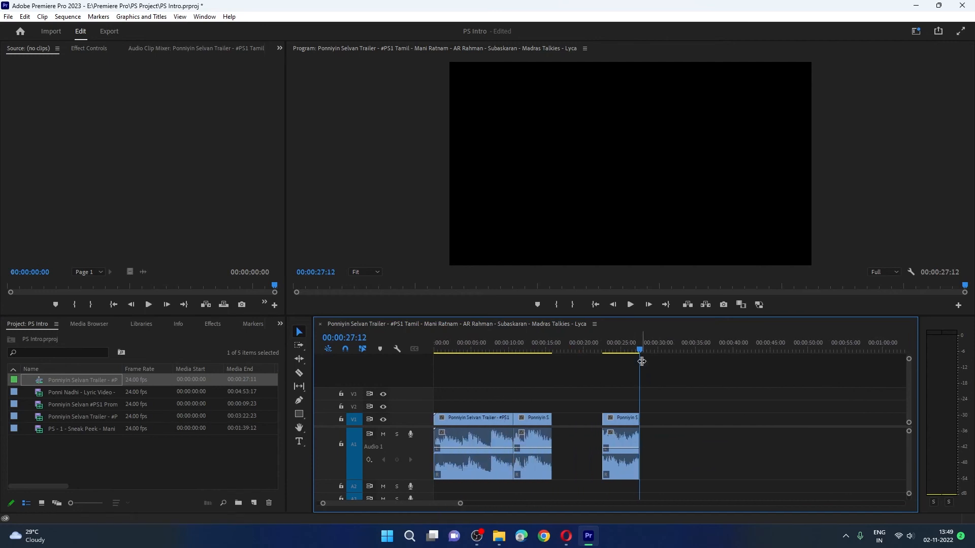
left_click_drag(640, 354, 598, 355)
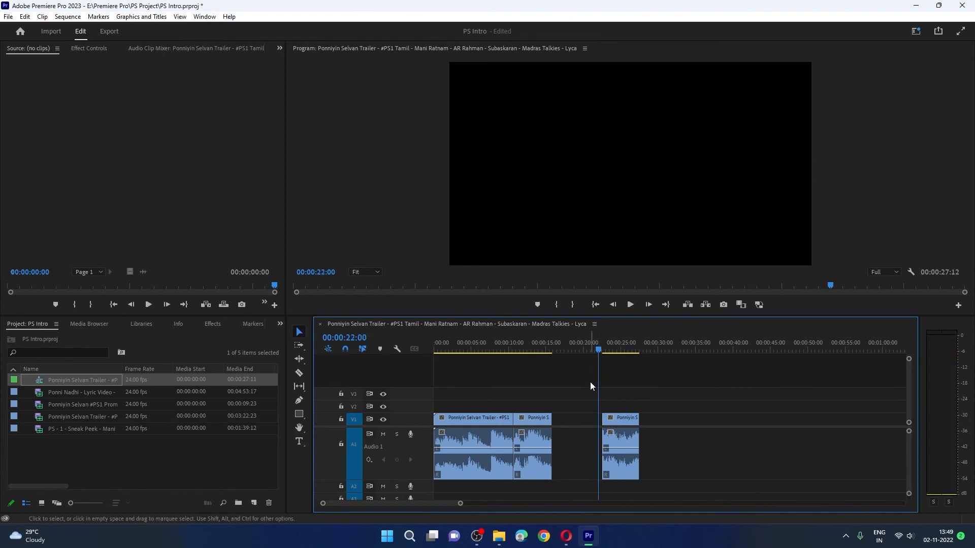
left_click(531, 445)
left_click(473, 445)
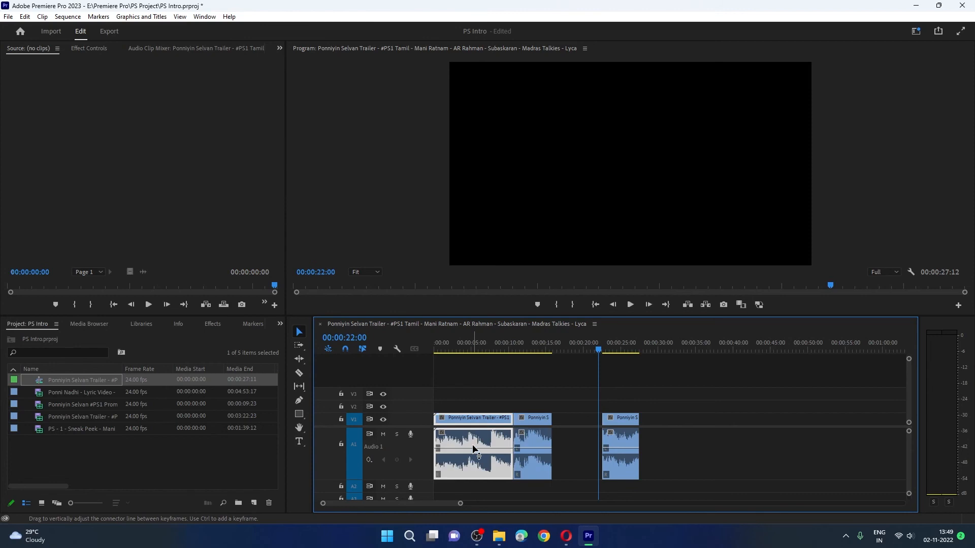
key("Delete")
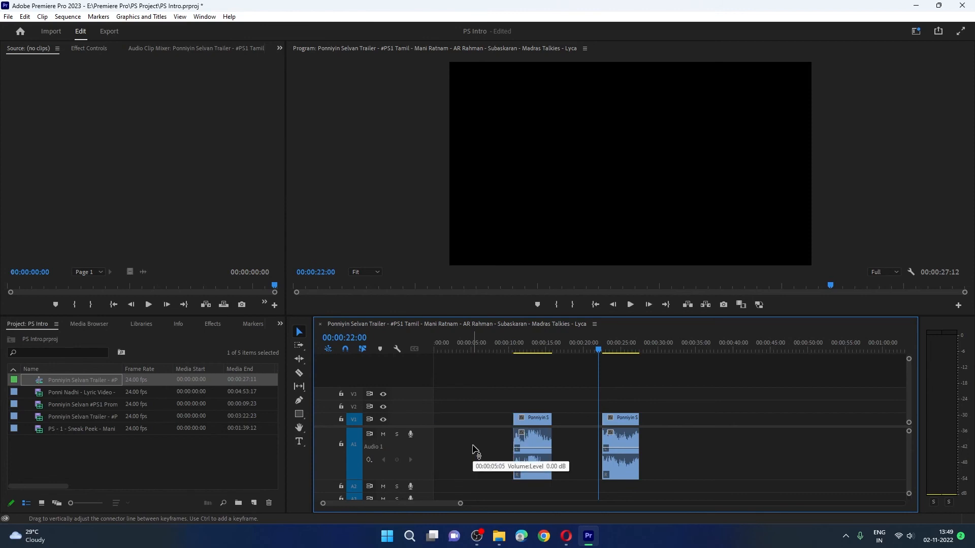
Step: Unlink the video and audio of both remaining trailer segments
left_click(523, 441)
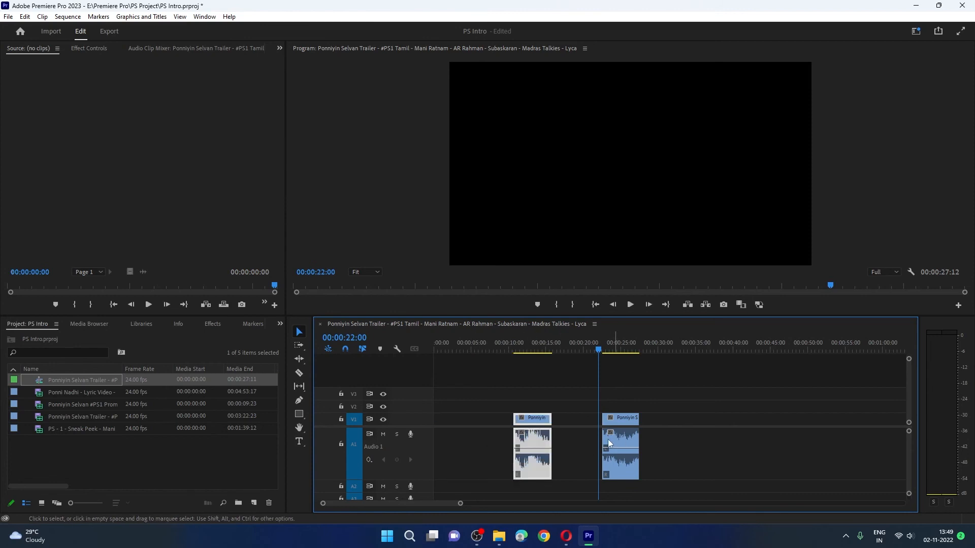
right_click(536, 445)
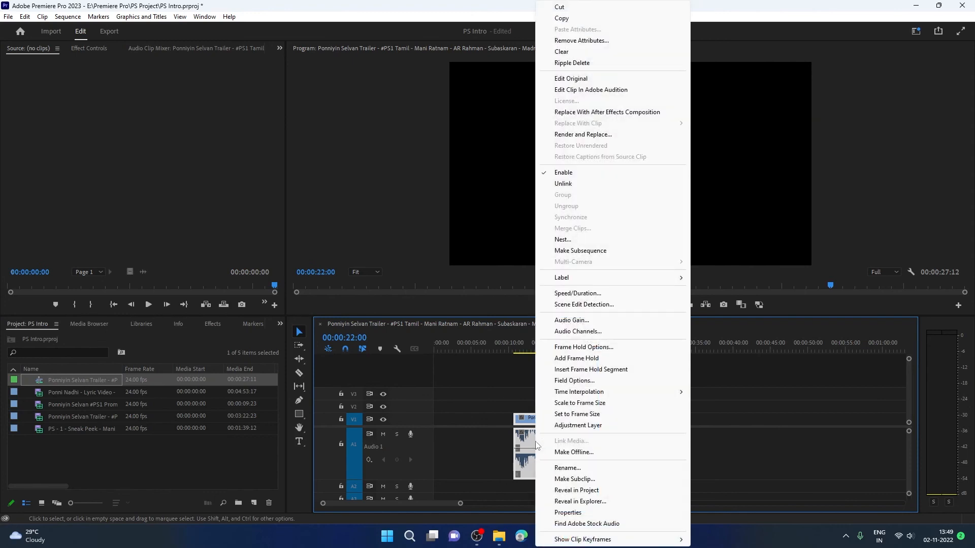
left_click(607, 185)
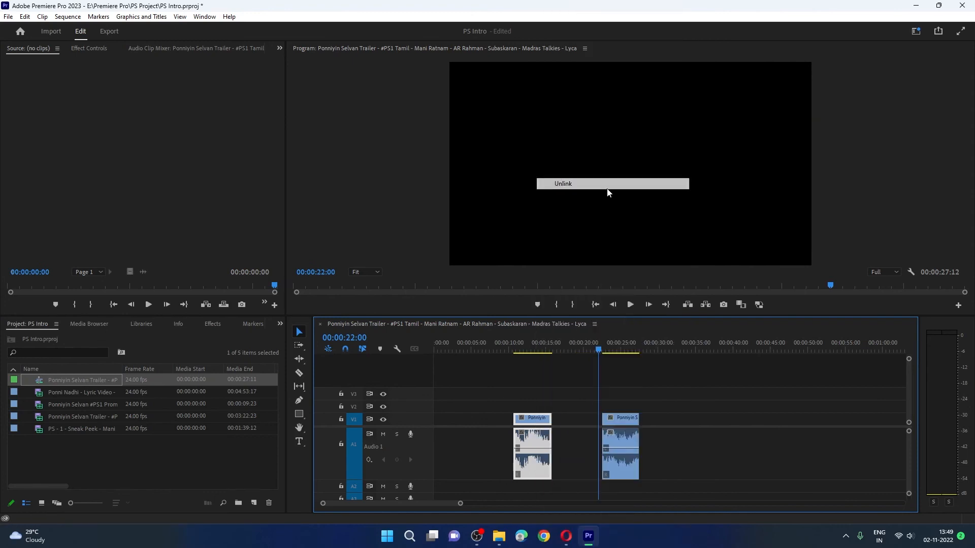
right_click(630, 433)
left_click(660, 184)
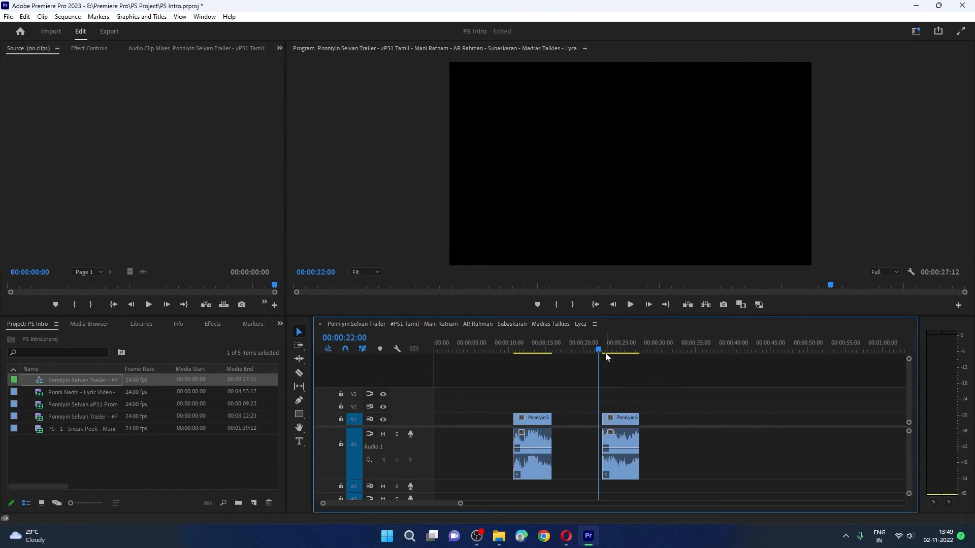
Step: Play the last segment from 00:00:22:00 for about two seconds and return the playhead to 00:00:20:18
left_click(629, 306)
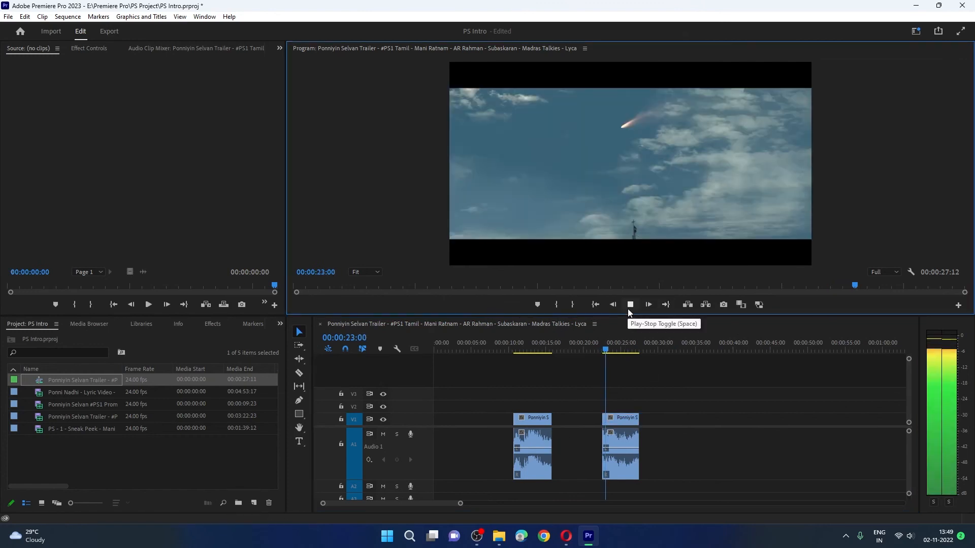
left_click(623, 307)
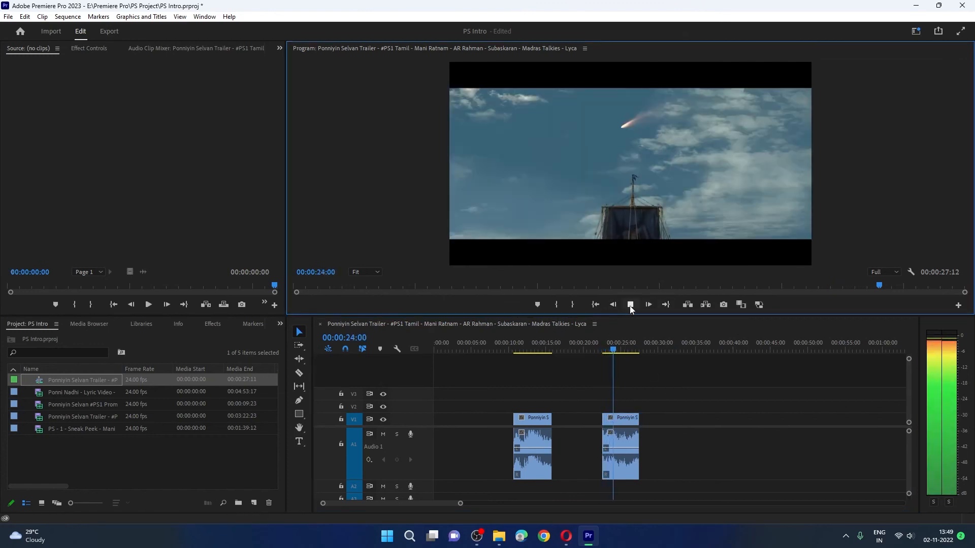
left_click(611, 350)
left_click_drag(610, 350, 590, 349)
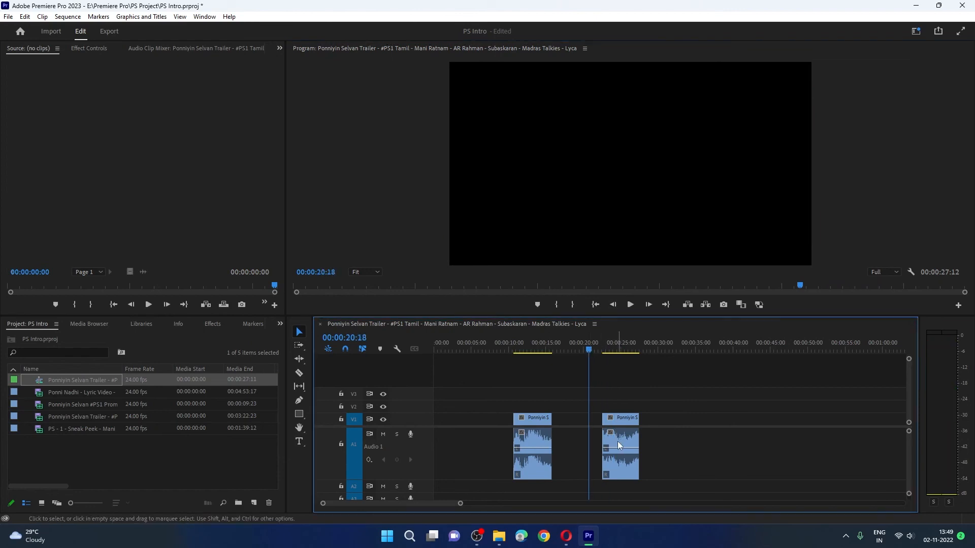
Step: Replace the last segment's audio with the earlier segment's audio, delete the earlier segment's leftover video, and select the moved audio
key("Delete")
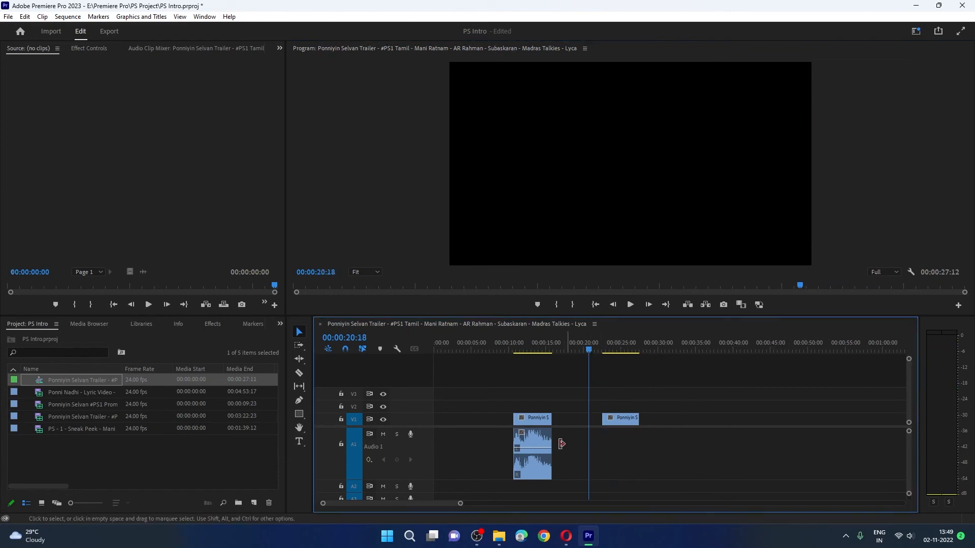
left_click(534, 441)
left_click_drag(533, 439, 621, 456)
left_click(651, 434)
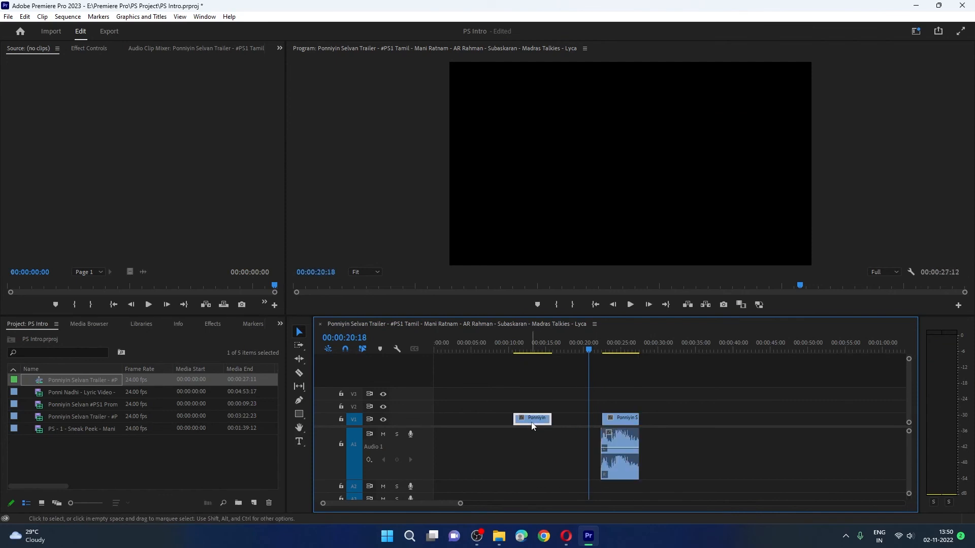
key("Delete")
left_click(623, 442)
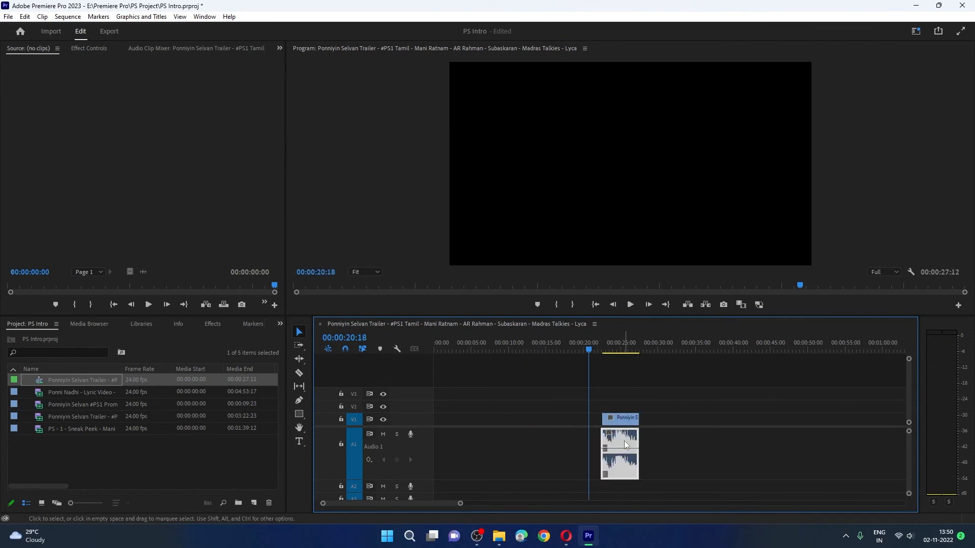
Step: Move the trailer segment's video and swapped audio to the sequence start, and extend the video's beginning to 00:00:00:00 to align with the audio
left_click_drag(593, 402, 456, 438)
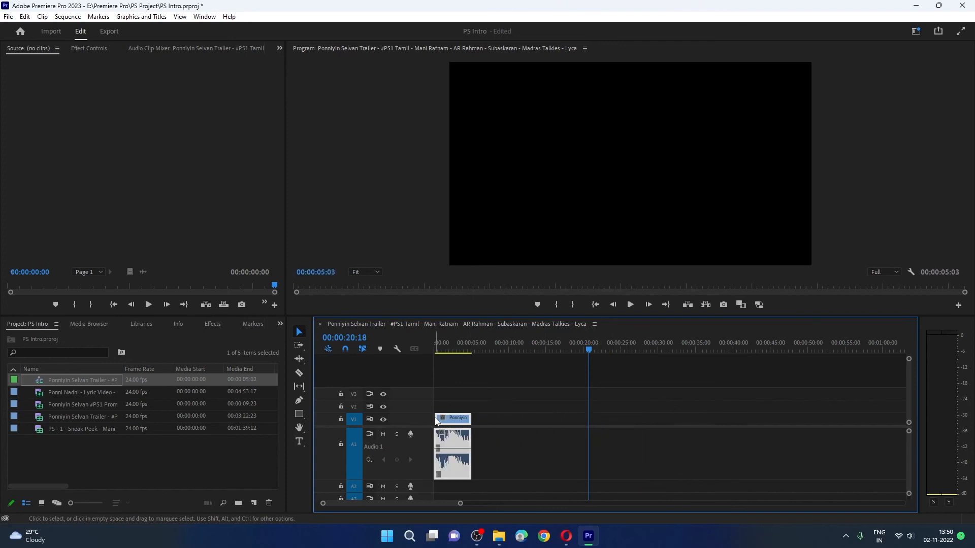
left_click(596, 305)
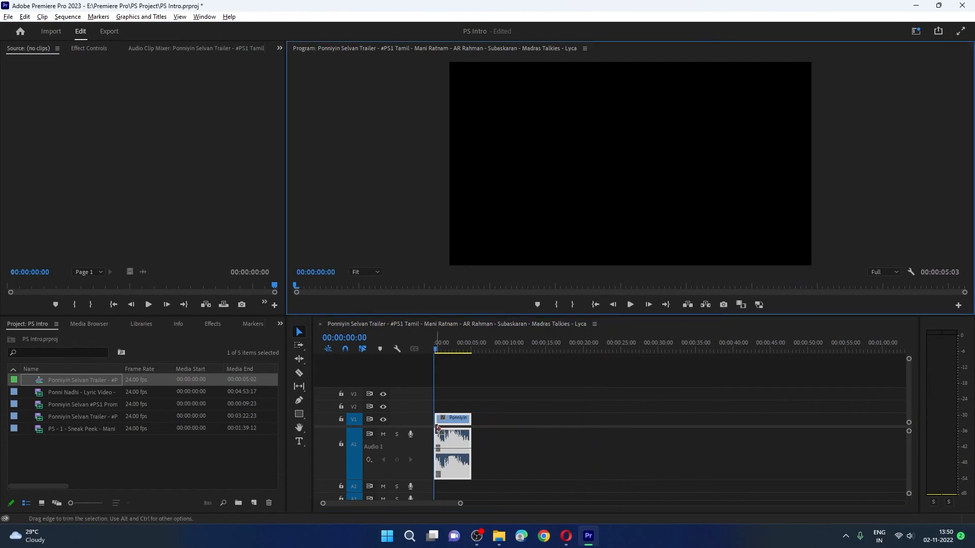
scroll(437, 429, "up", 4)
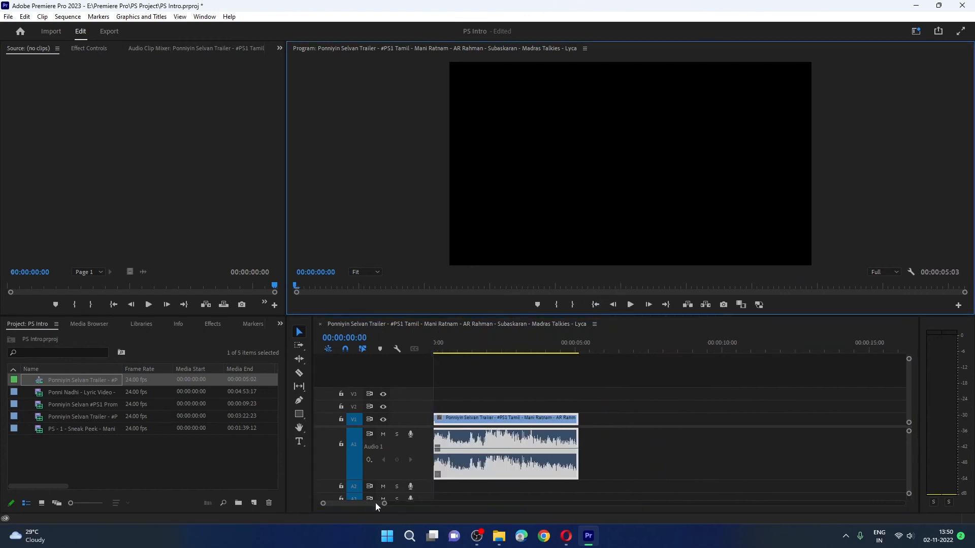
left_click_drag(376, 502, 366, 503)
left_click(685, 387)
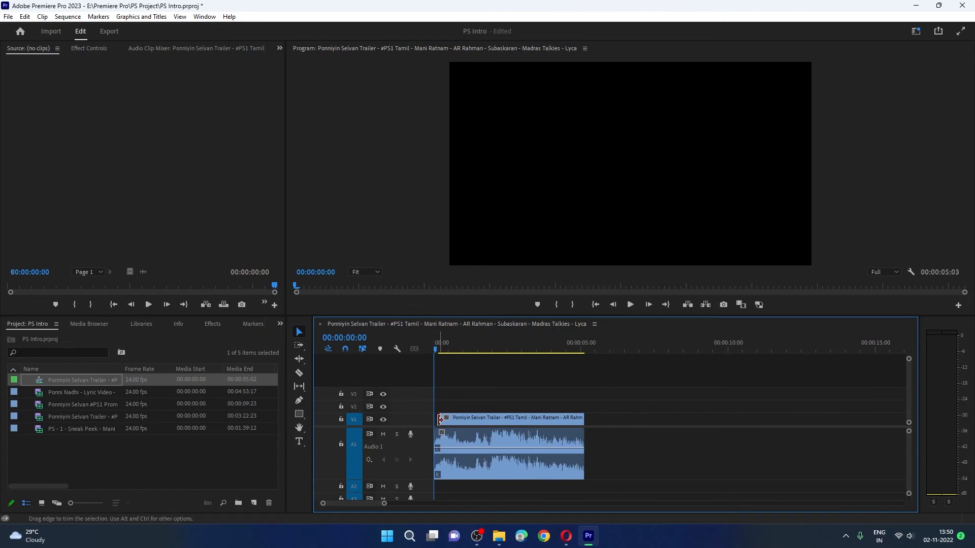
left_click_drag(440, 424, 435, 423)
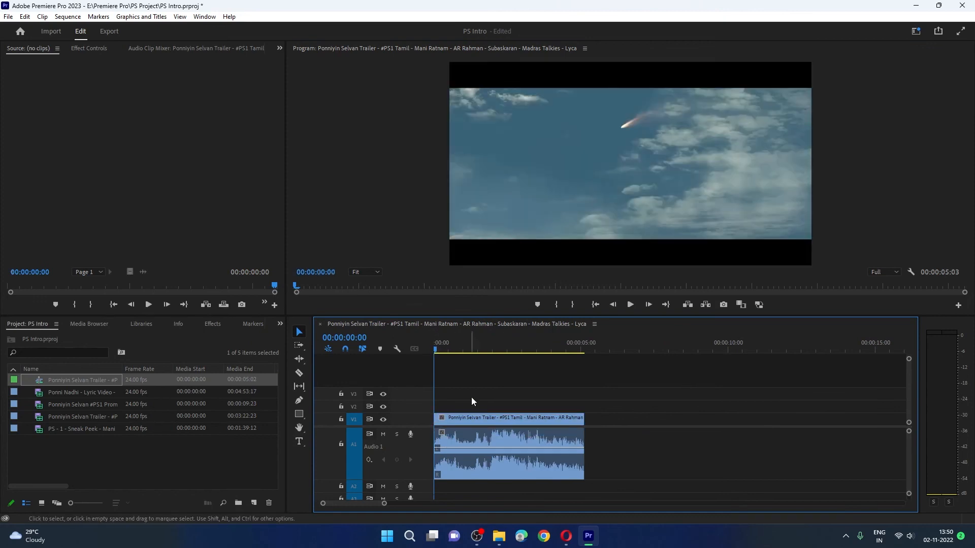
Step: Play the aligned segment from the start to about 00:00:04:13 and move the playhead back to 00:00:02:13
left_click(631, 305)
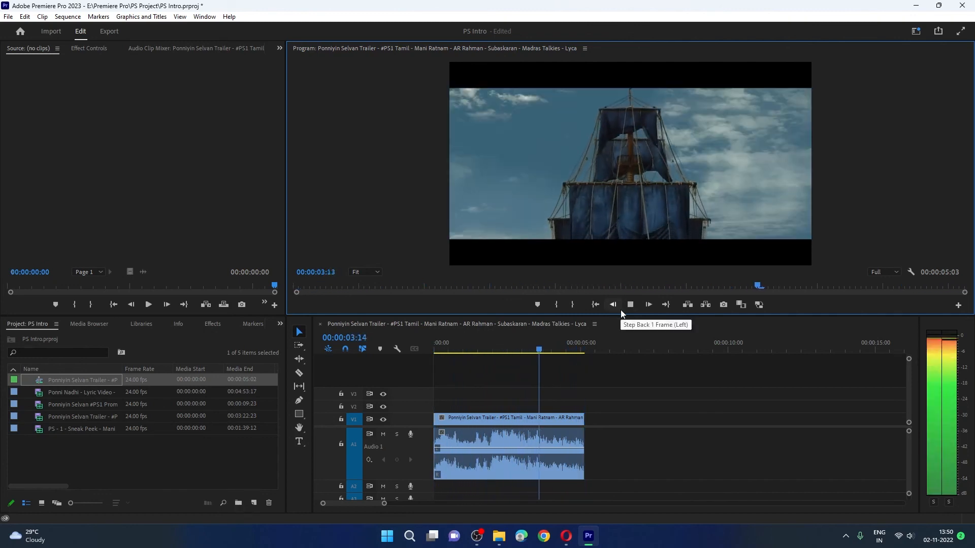
key("space")
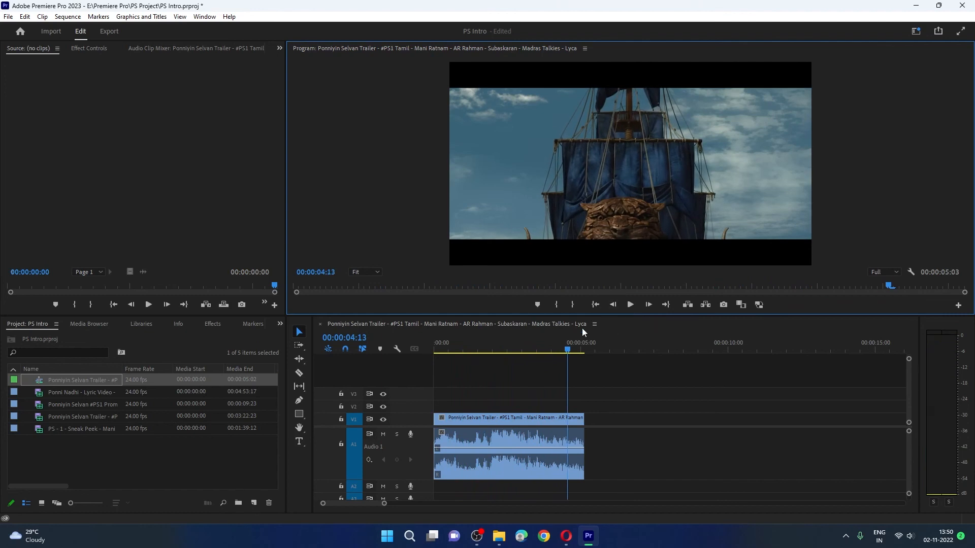
left_click_drag(570, 349, 508, 366)
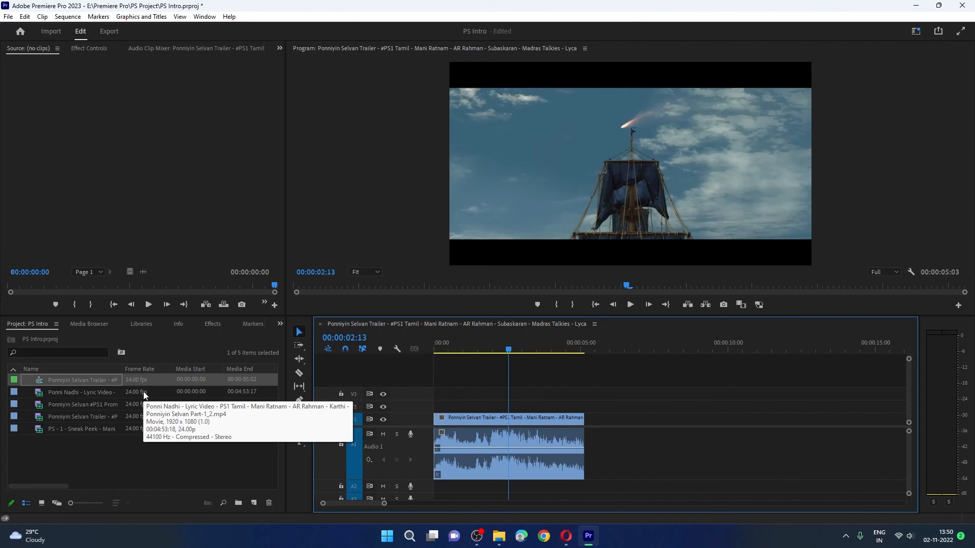
Step: Reorder the project's list columns so Video Info sits between Frame Rate and Media Start, and clear the item selection
left_click_drag(65, 487, 164, 502)
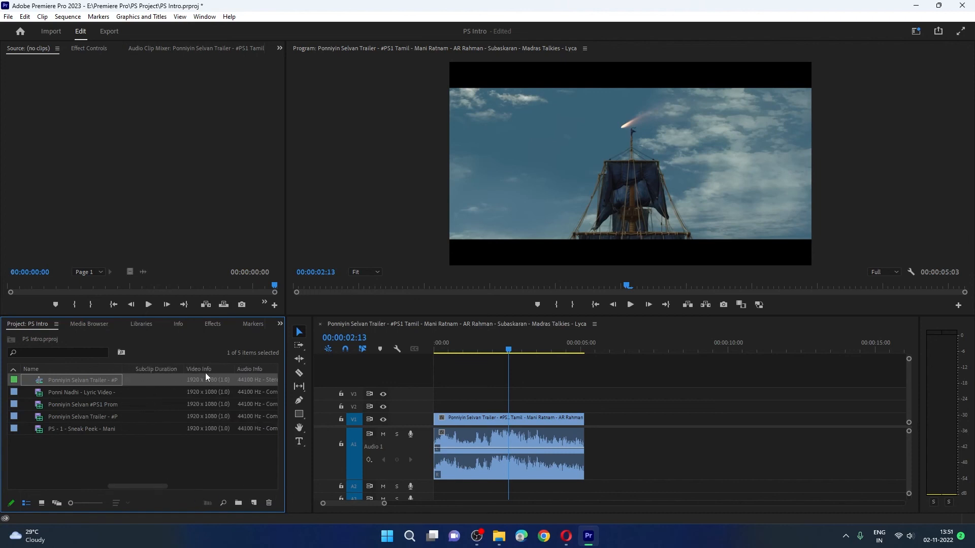
scroll(127, 381, "left", 3)
left_click_drag(130, 387, 172, 368)
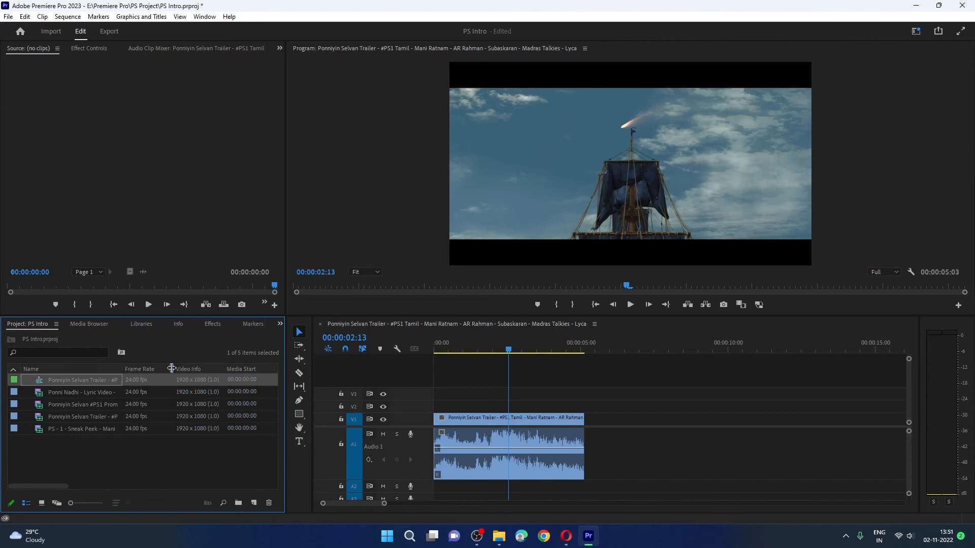
left_click(160, 454)
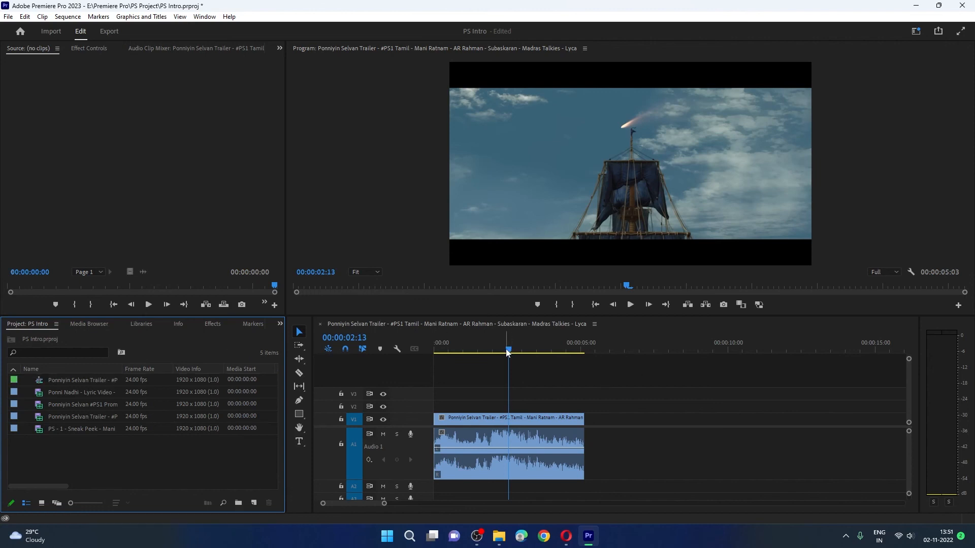
Step: Scrub to 00:00:02:20, replay the segment from the beginning, and return the playhead to 00:00:00:00
left_click_drag(509, 351, 519, 372)
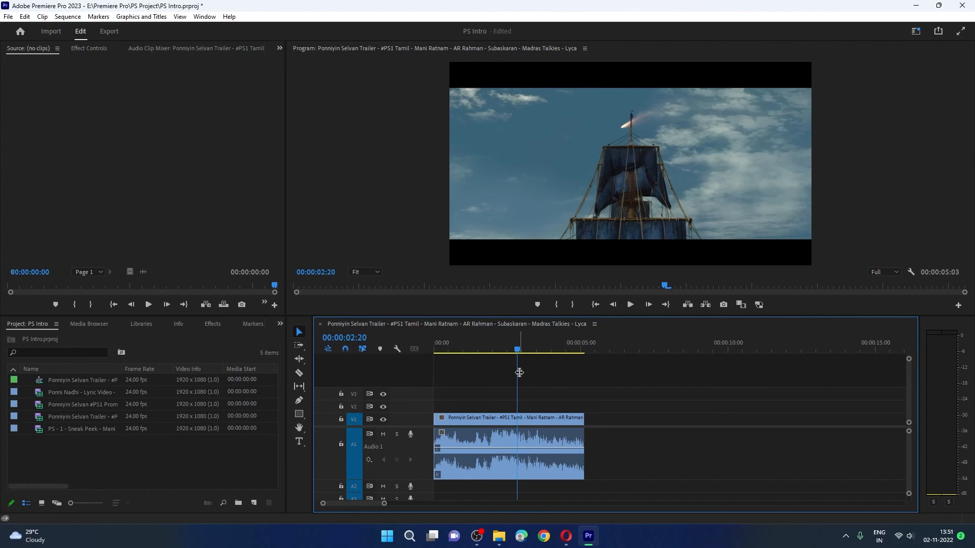
left_click(596, 304)
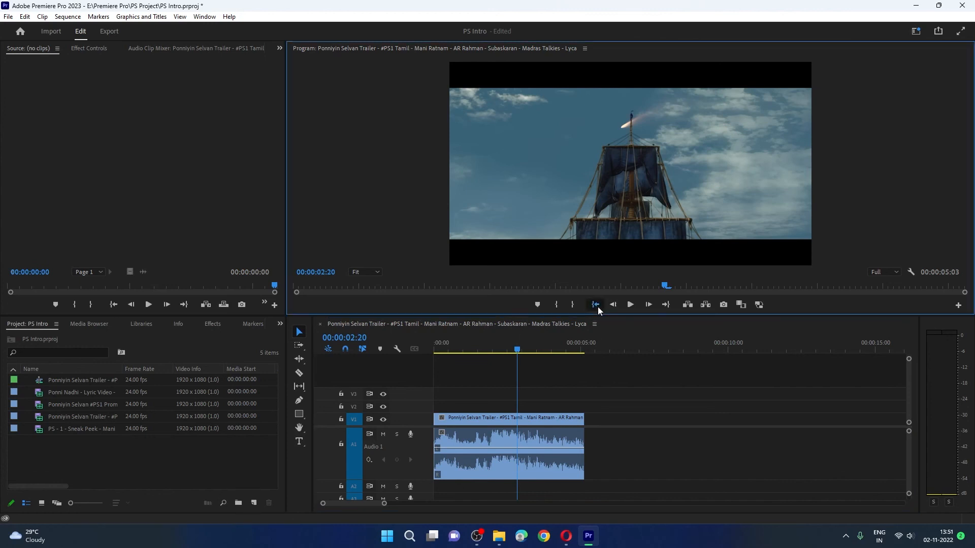
left_click(629, 306)
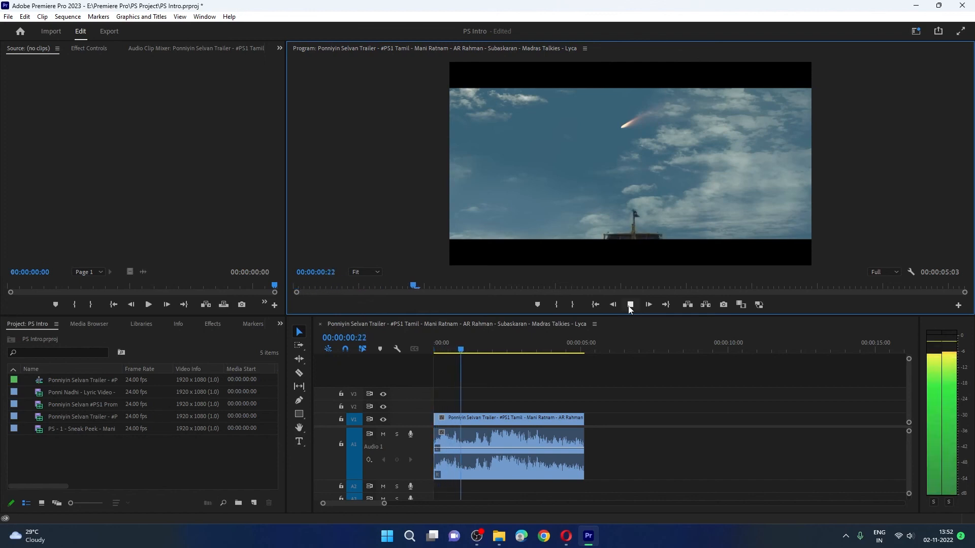
left_click(598, 304)
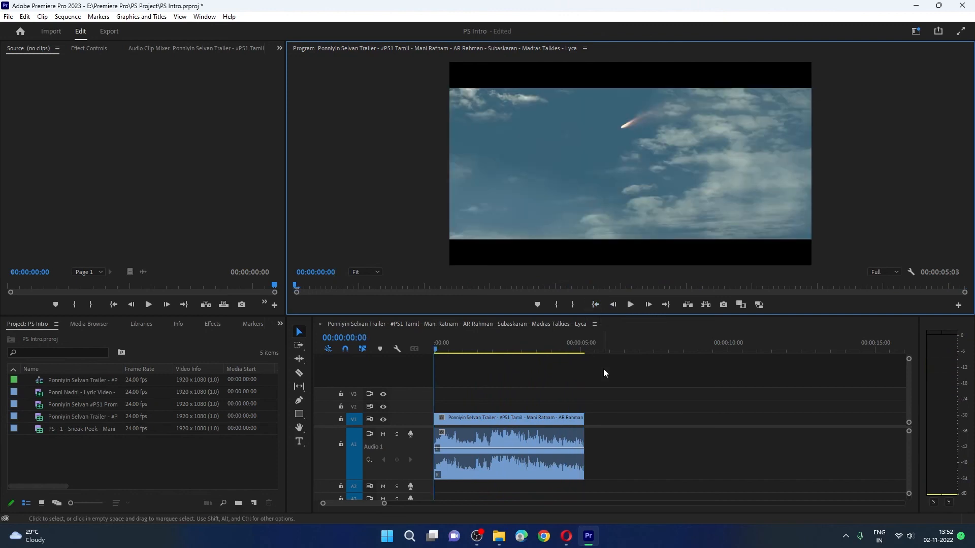